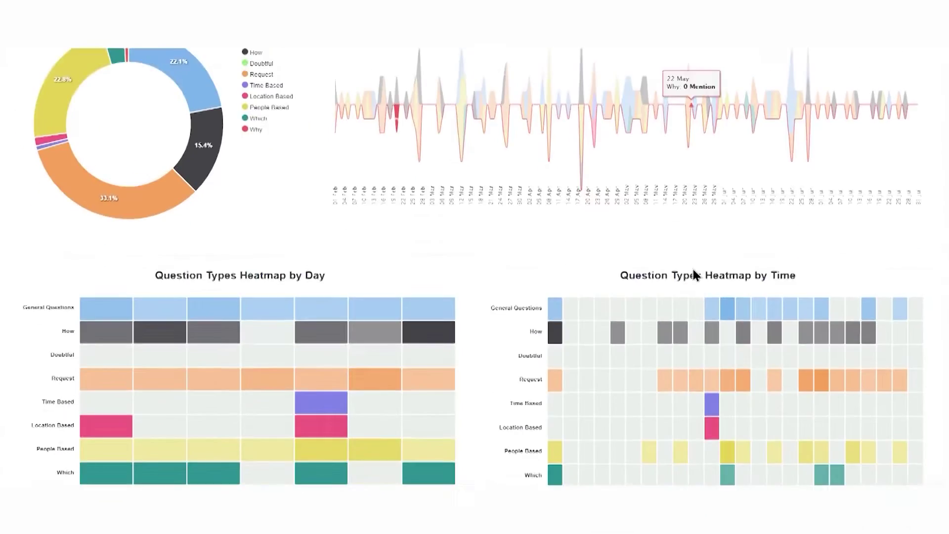
Step: Examine the question type heatmaps, word cloud, keyword timeline and share of input keywords in the campaign analytics
scroll(692, 267, "down", 8)
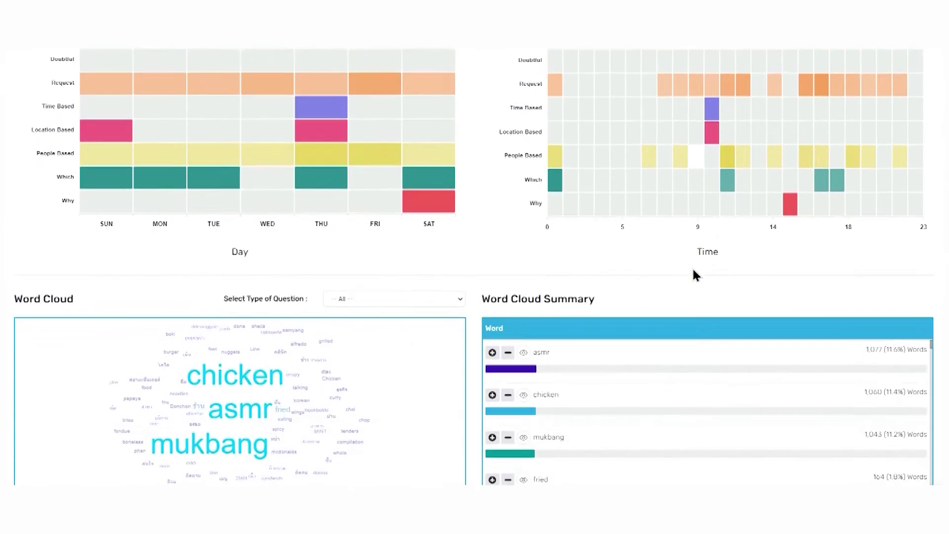
left_click(240, 82)
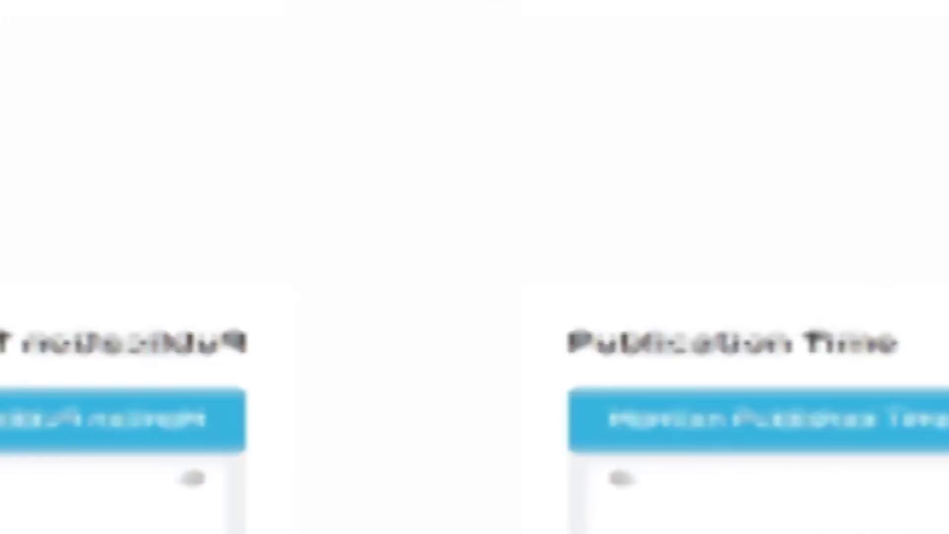
scroll(612, 274, "down", 5)
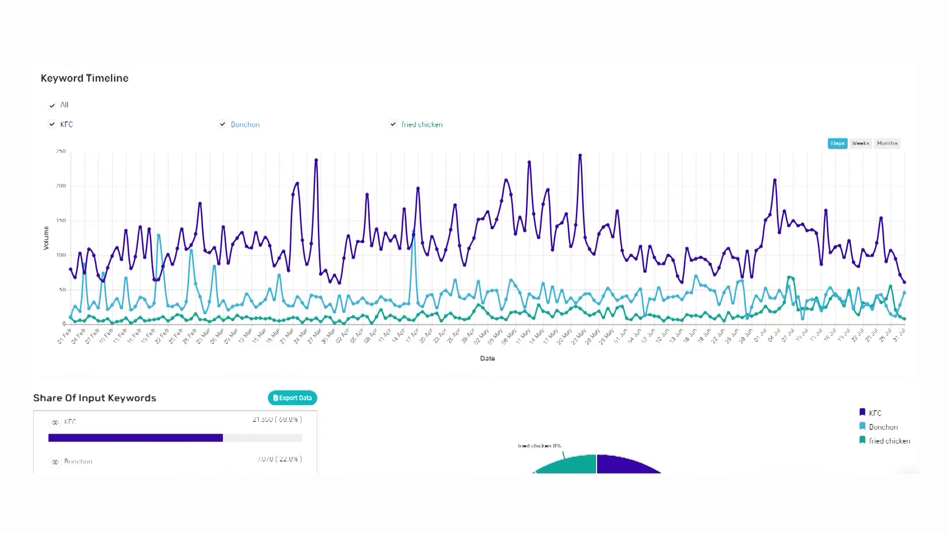
scroll(471, 267, "down", 2)
scroll(472, 268, "down", 6)
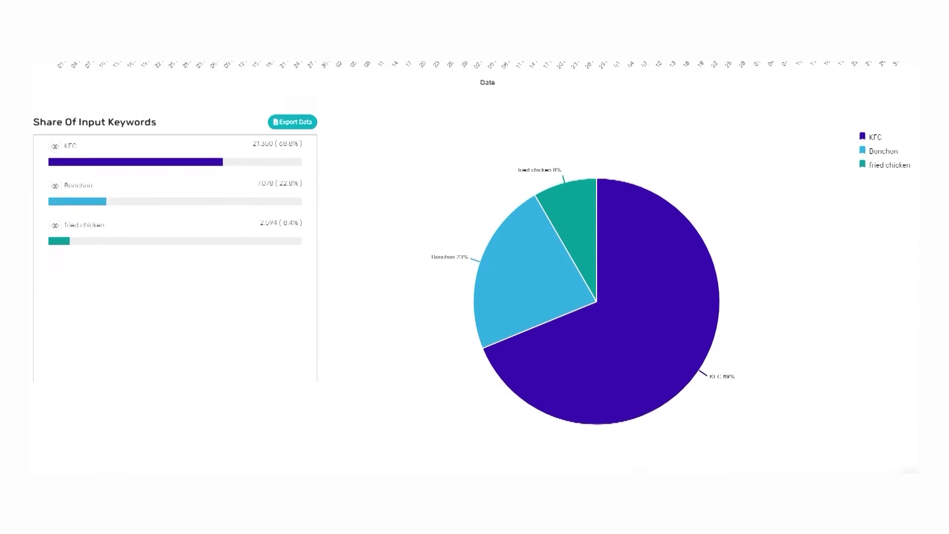
scroll(915, 327, "down", 7)
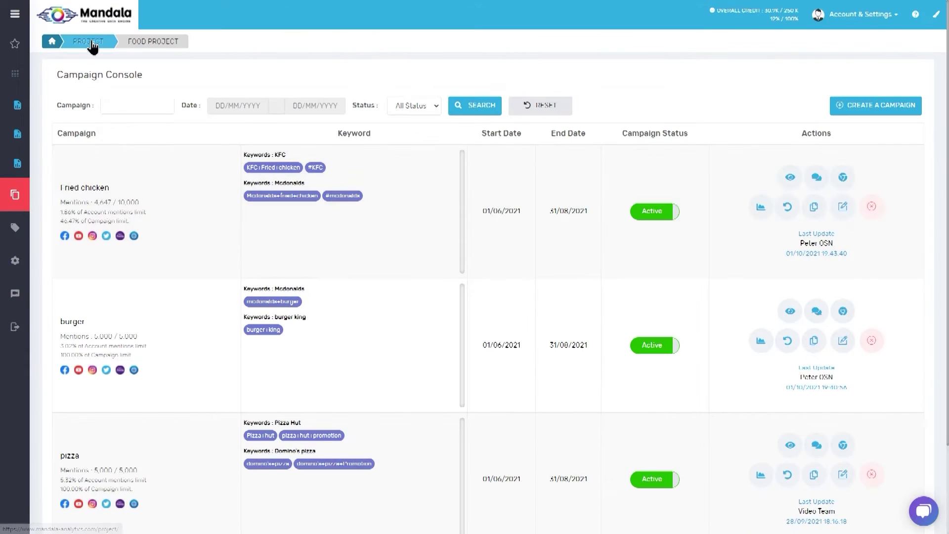
Step: Return to the project list and open the campaigns of the Food Project
left_click(92, 43)
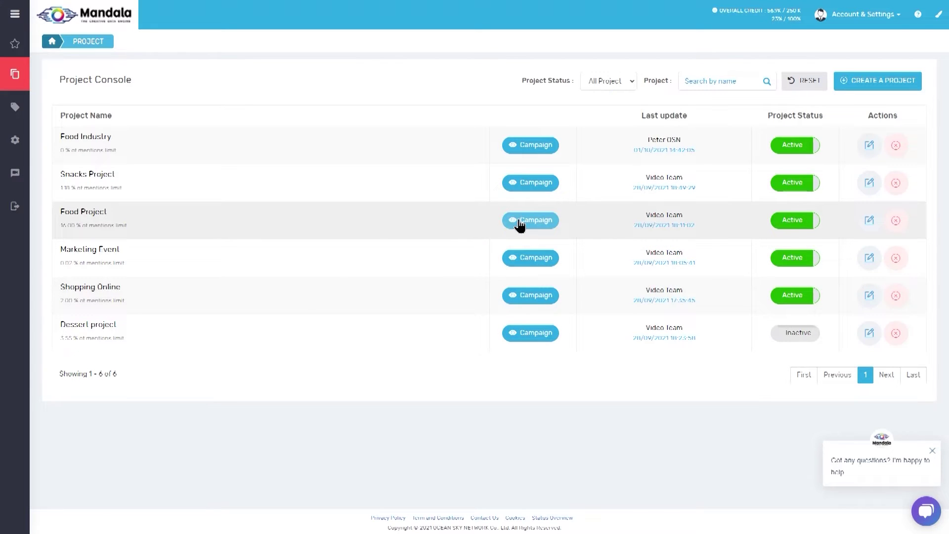
left_click(520, 219)
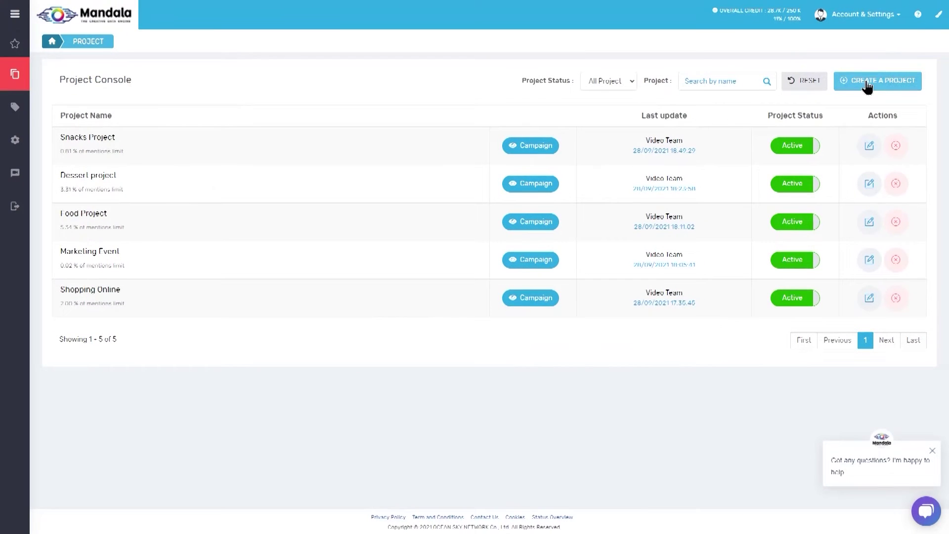
Step: Start a new project named "Food Industry" and assign it to the Administrator user group instead of ALL
left_click(867, 86)
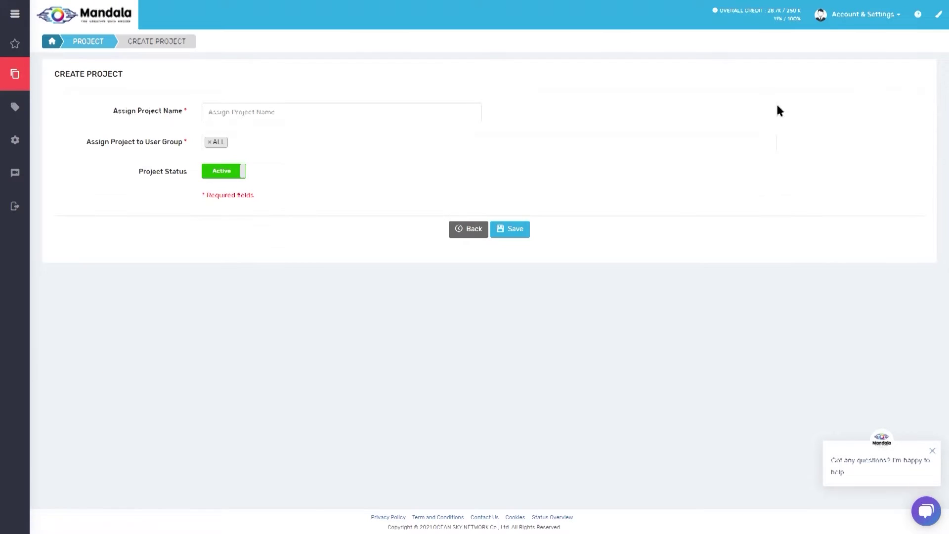
left_click(214, 113)
type("Food Industry")
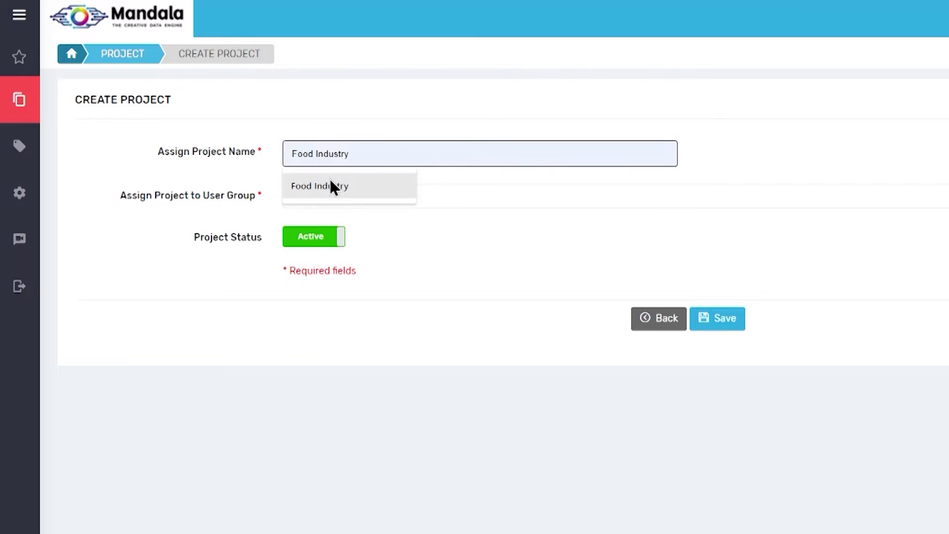
left_click(330, 179)
left_click(340, 200)
left_click(345, 242)
left_click(294, 196)
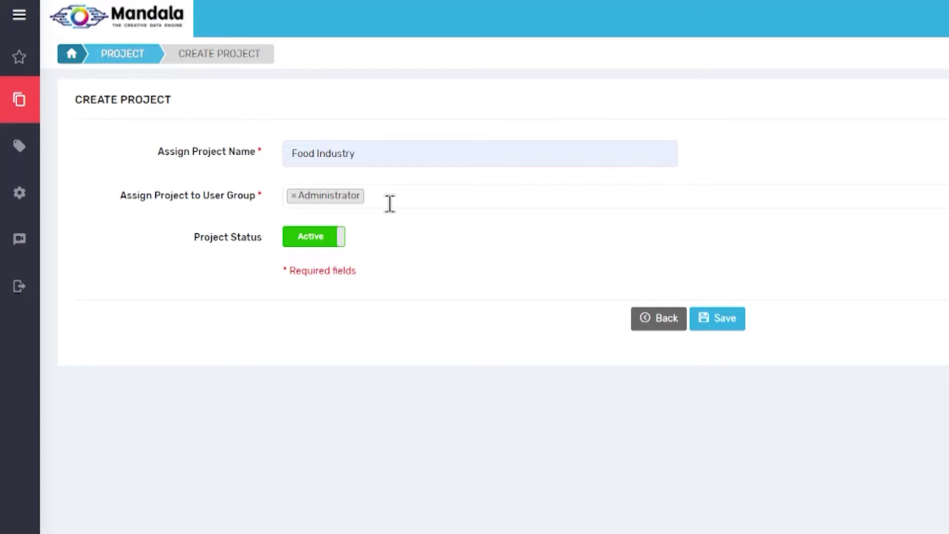
Step: Switch the new project's status to Inactive and back to Active, and save the project
left_click(329, 246)
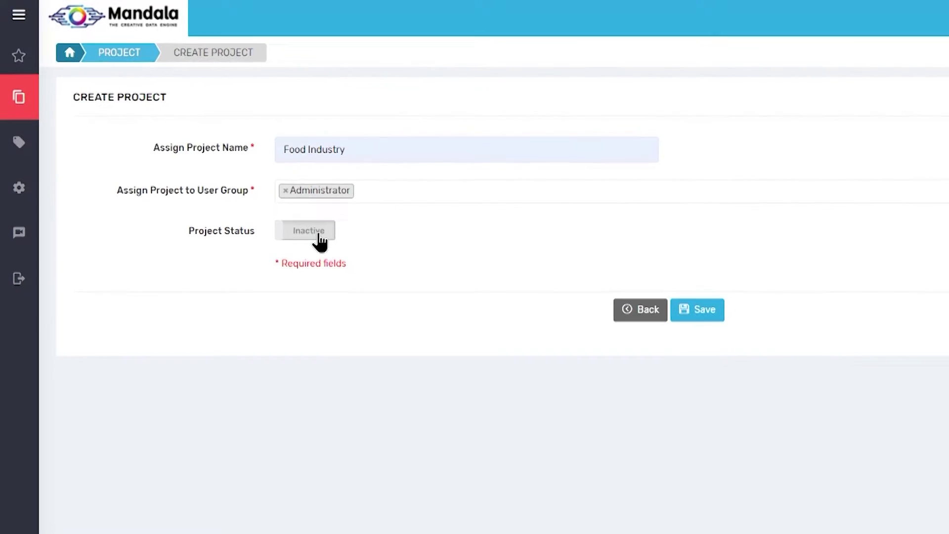
left_click(316, 232)
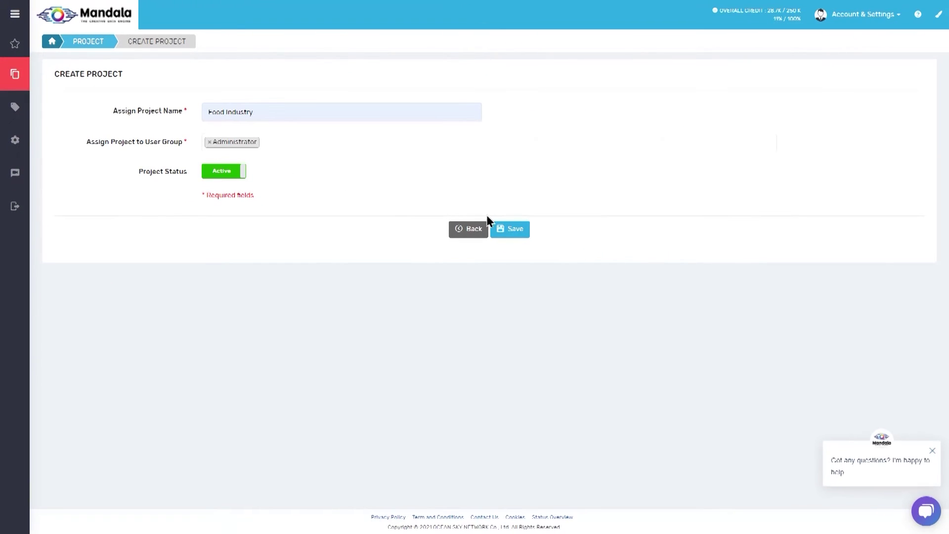
left_click(512, 232)
left_click(480, 287)
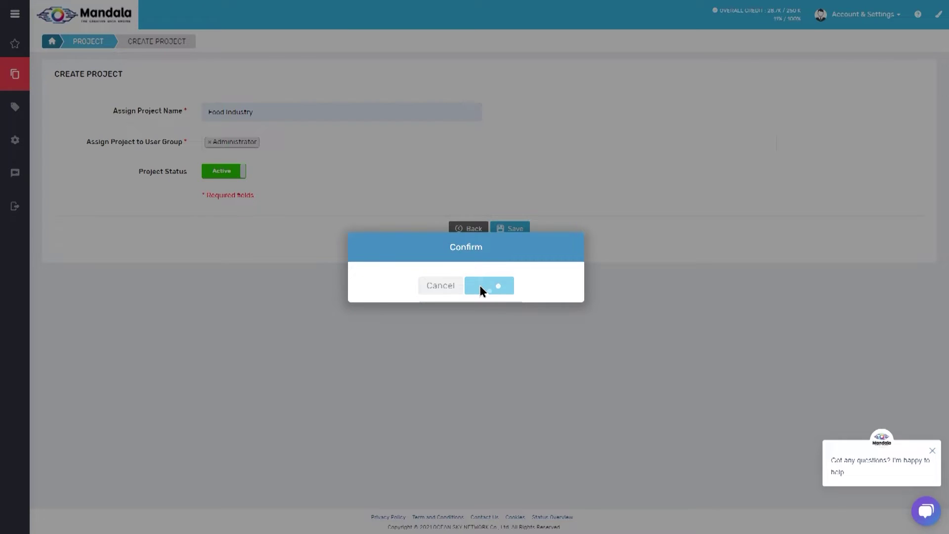
left_click(468, 315)
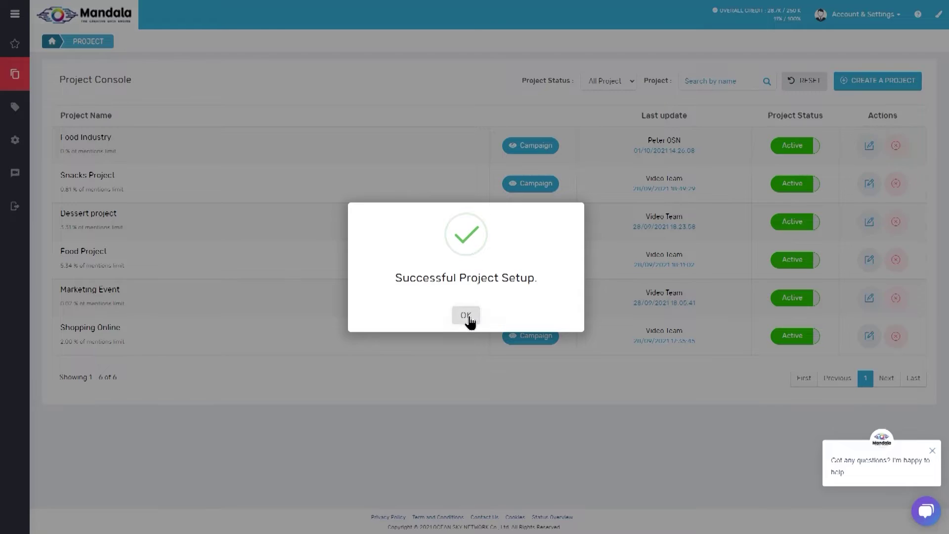
Step: Search the project list by name with "F", and set the Dessert project's status to Inactive
left_click(722, 81)
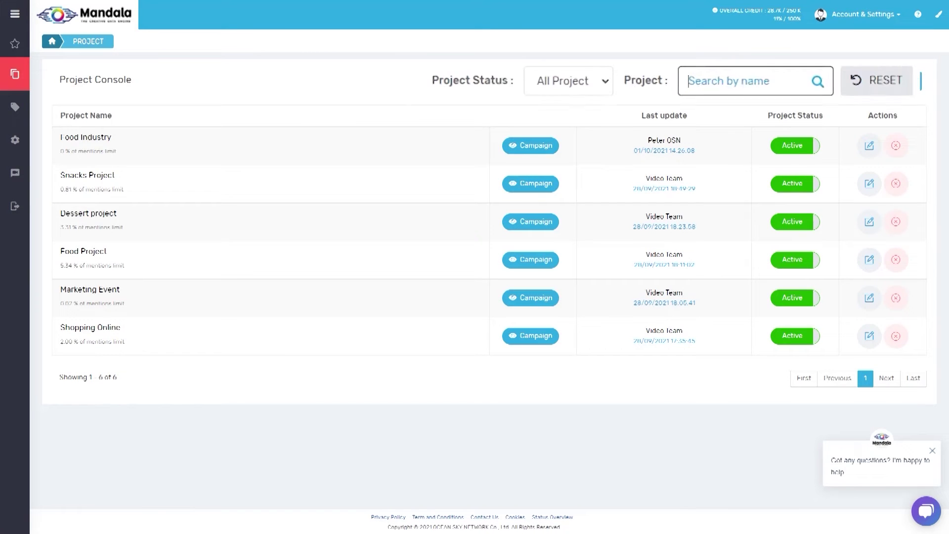
type("F")
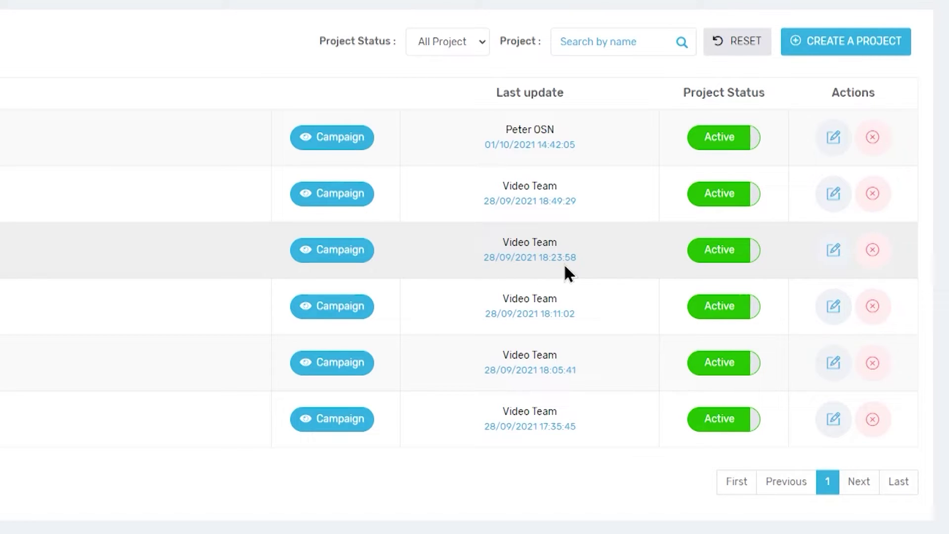
left_click(726, 266)
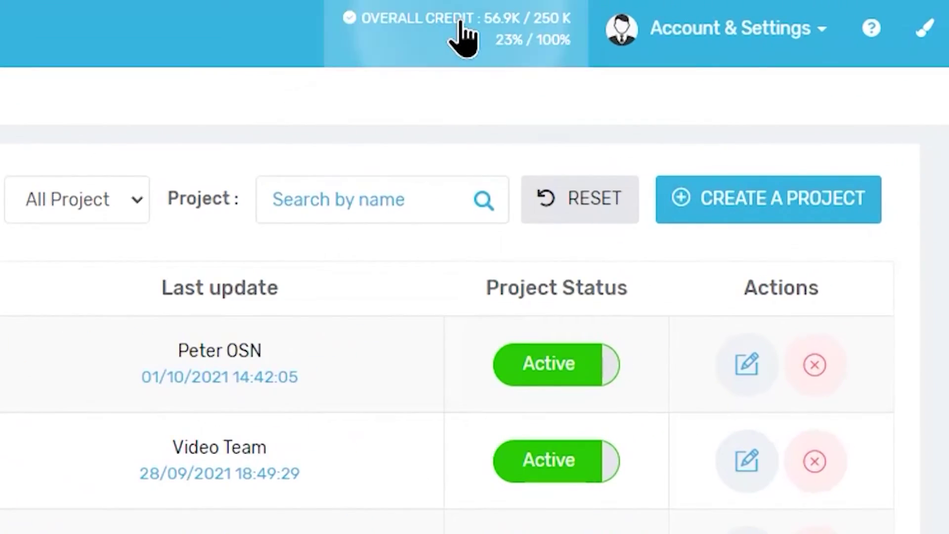
Step: View the plan's overall credit details, and open the Contact Us page from the help options
left_click(463, 34)
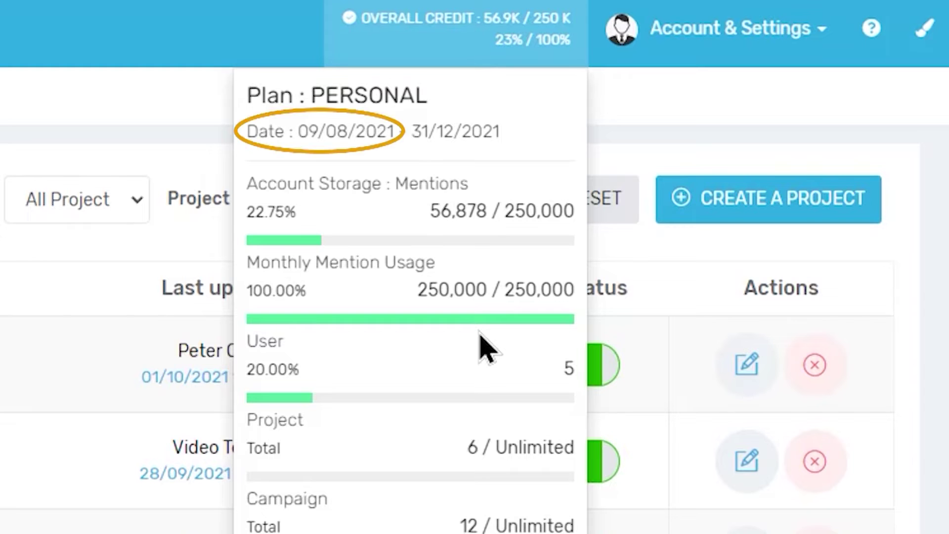
left_click(871, 32)
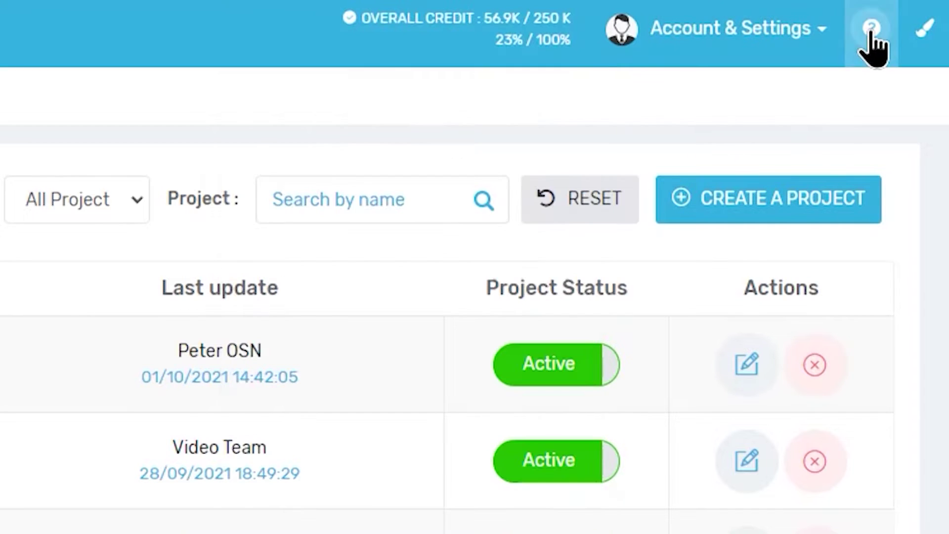
left_click(871, 32)
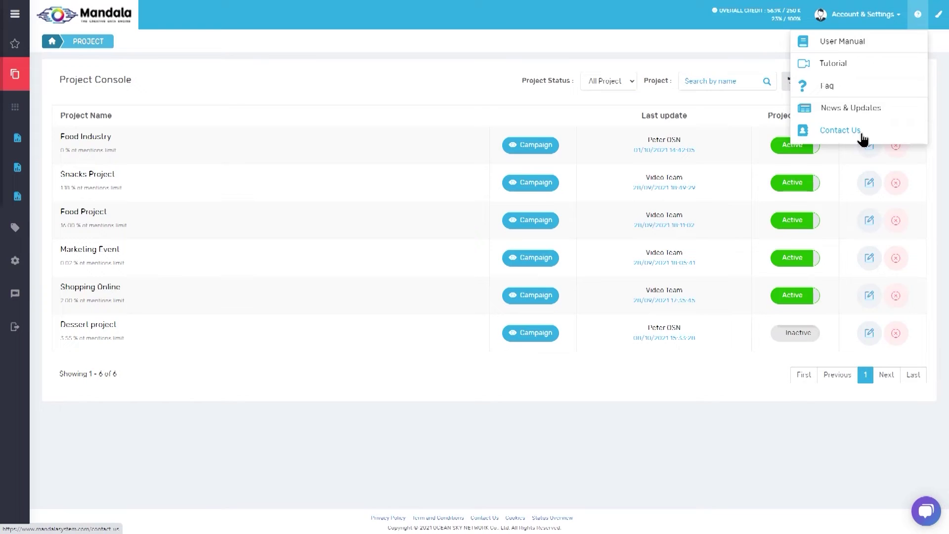
left_click(862, 135)
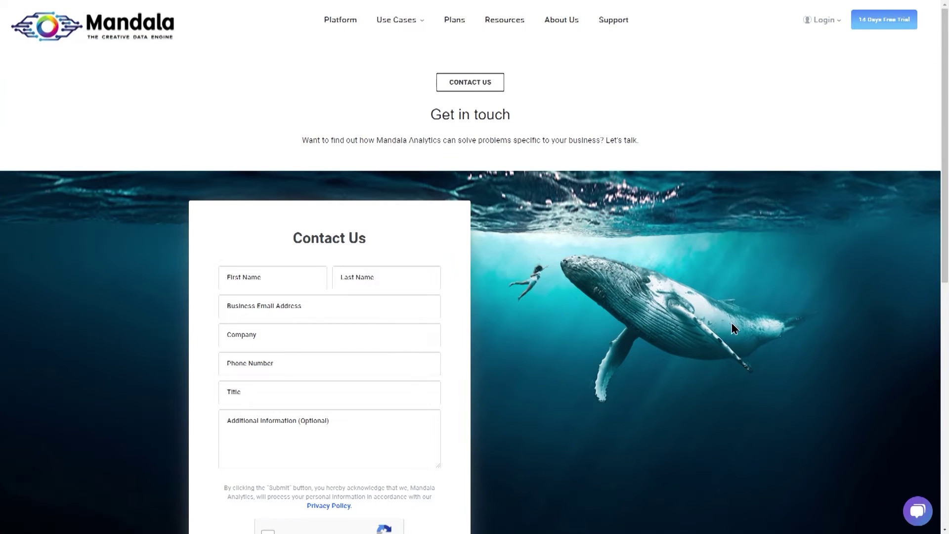
scroll(710, 332, "down", 3)
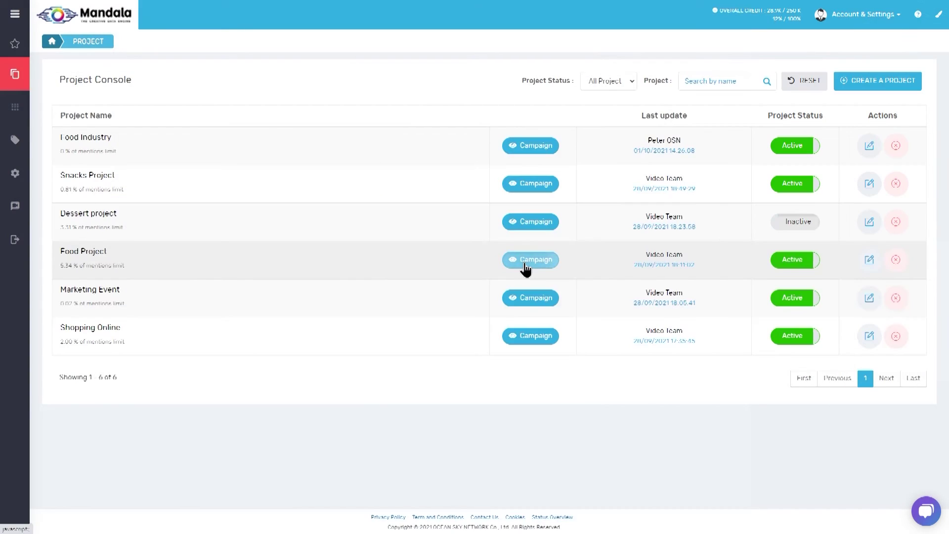
Step: Open the Food Project's campaigns and switch the Fried chicken campaign to Inactive and back to Active
left_click(525, 261)
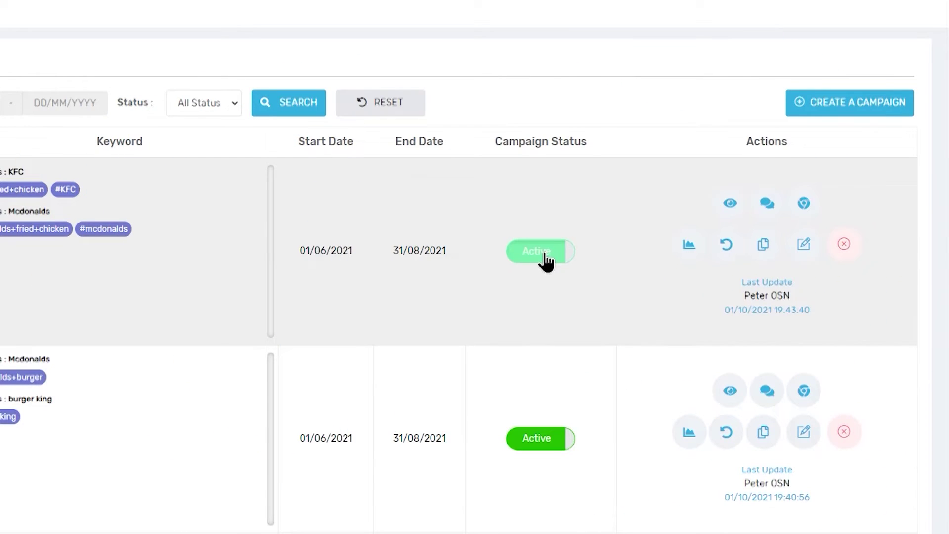
left_click(546, 260)
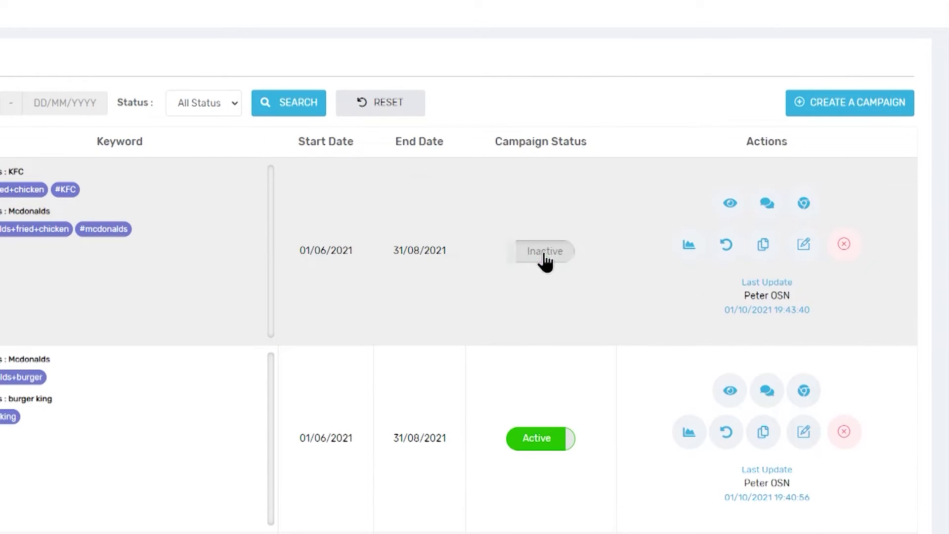
left_click(545, 257)
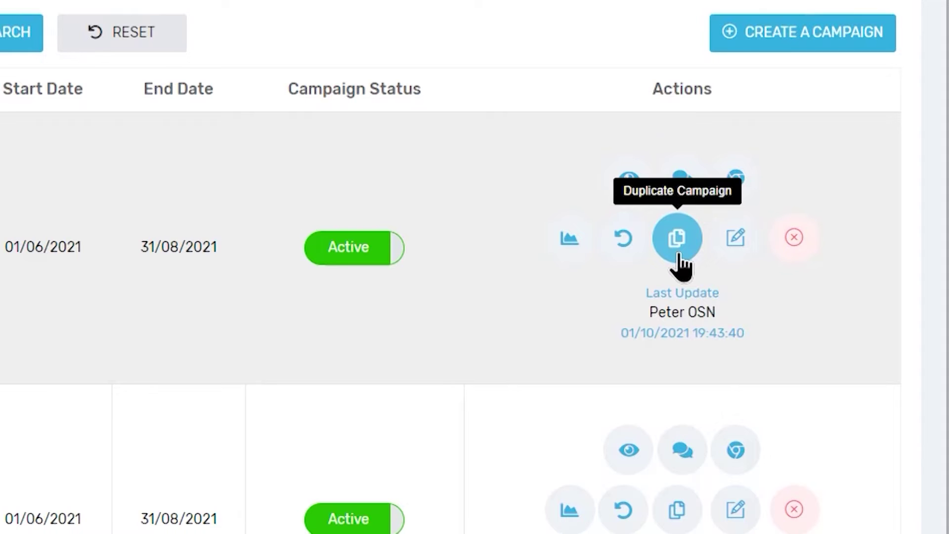
Step: Duplicate the Fried chicken campaign and review the copy's name, channels and keyword sets, leaving without saving
left_click(679, 255)
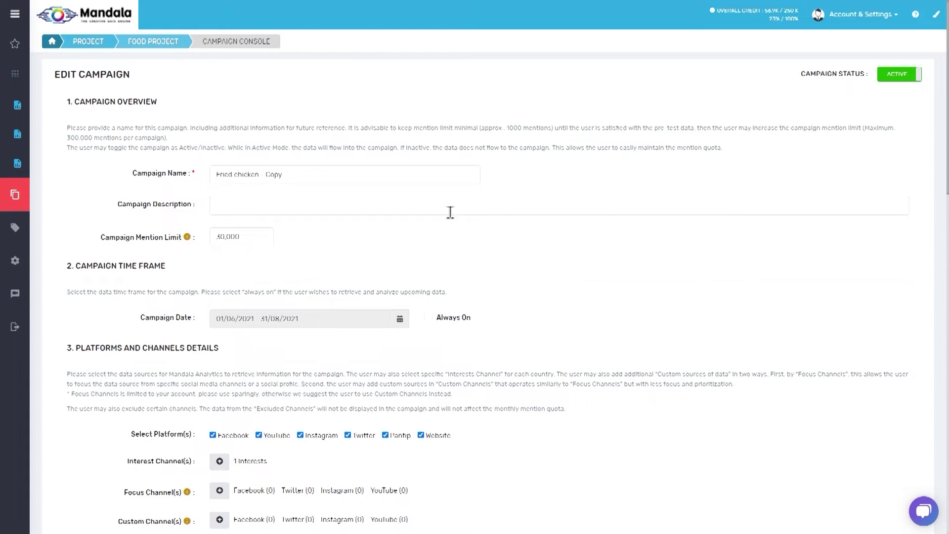
left_click_drag(219, 175, 298, 174)
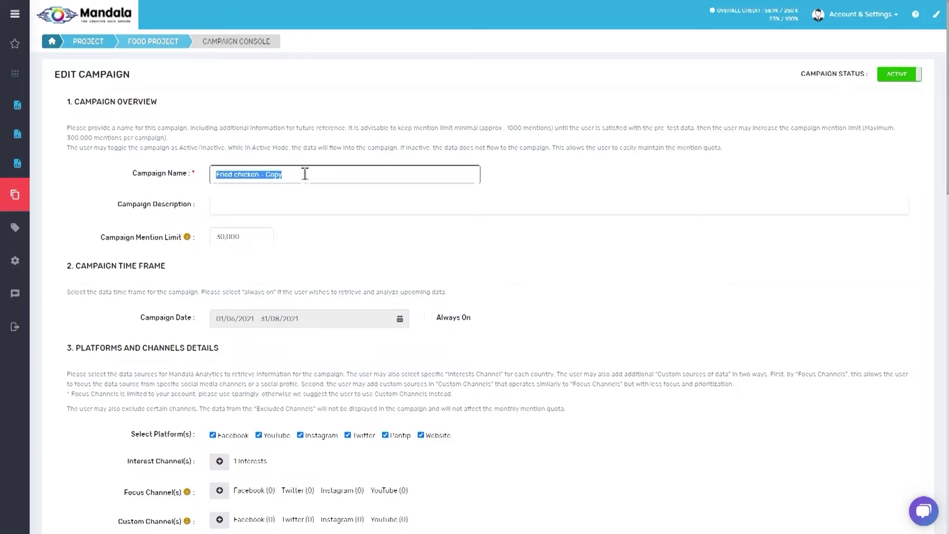
left_click(305, 173)
scroll(316, 203, "down", 7)
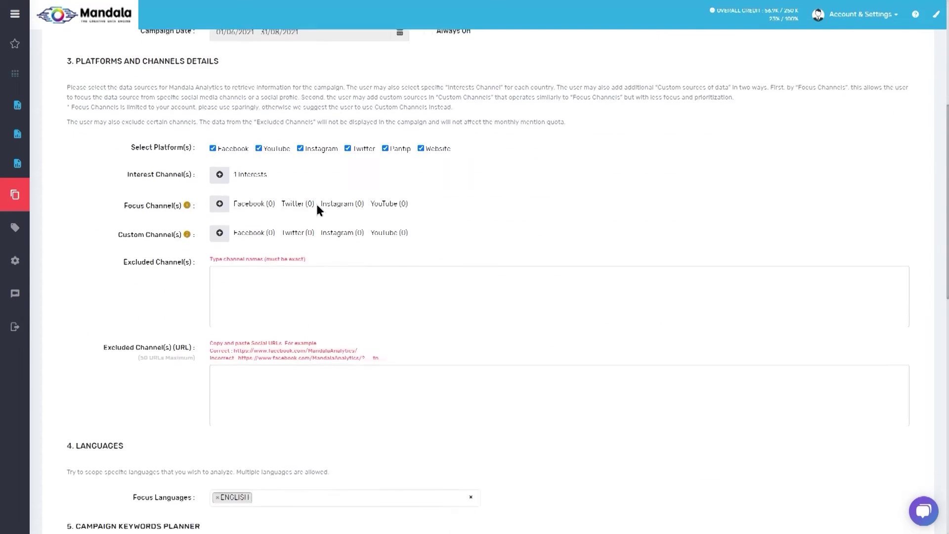
scroll(323, 218, "down", 10)
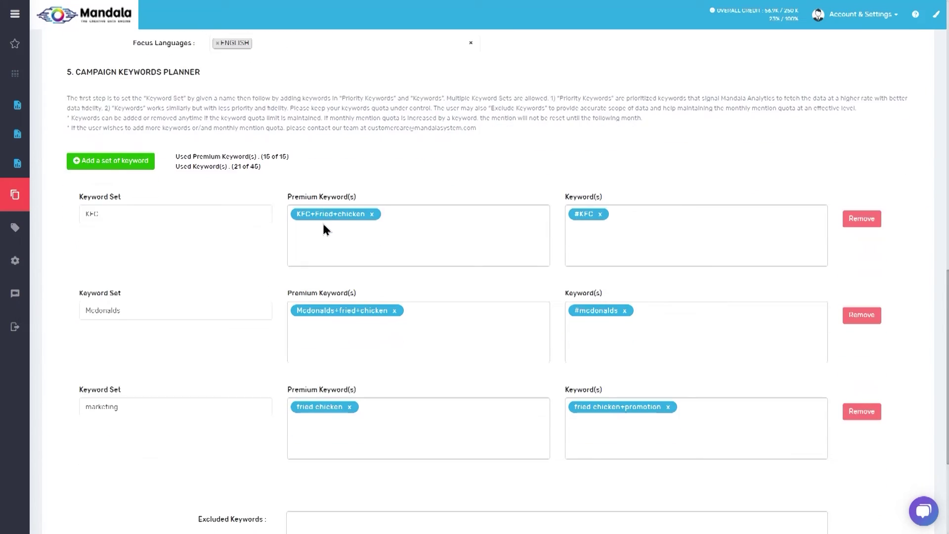
scroll(487, 348, "down", 2)
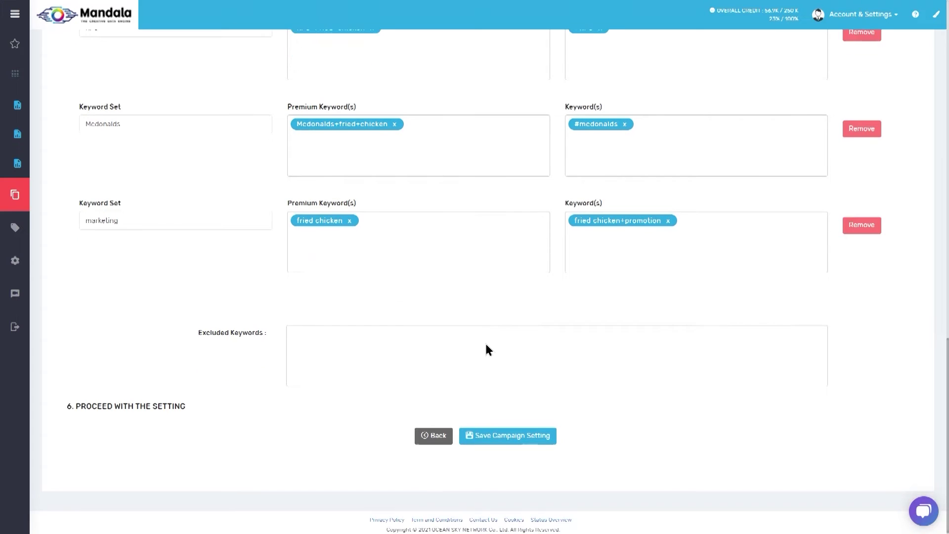
left_click(424, 442)
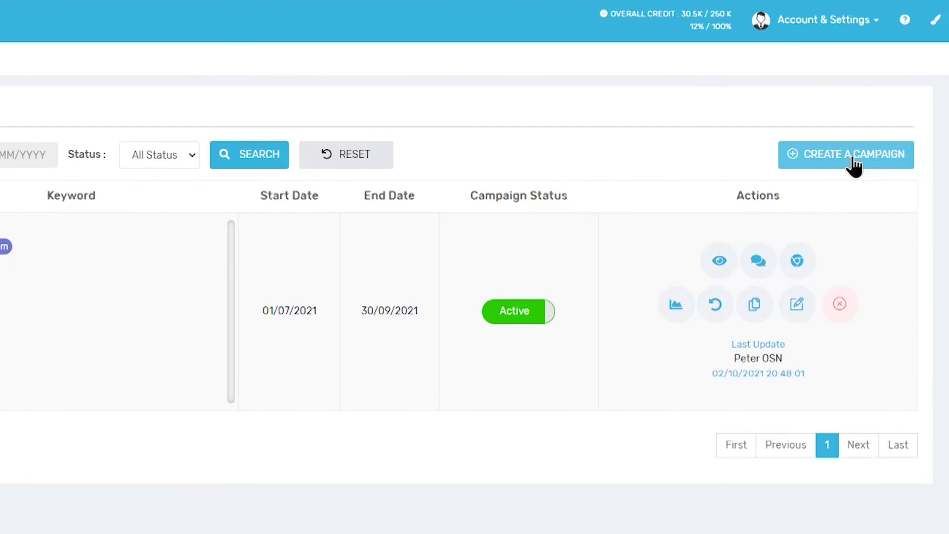
Step: Open the form for a new campaign in the Shopping Online project and return to its campaign list
left_click(853, 159)
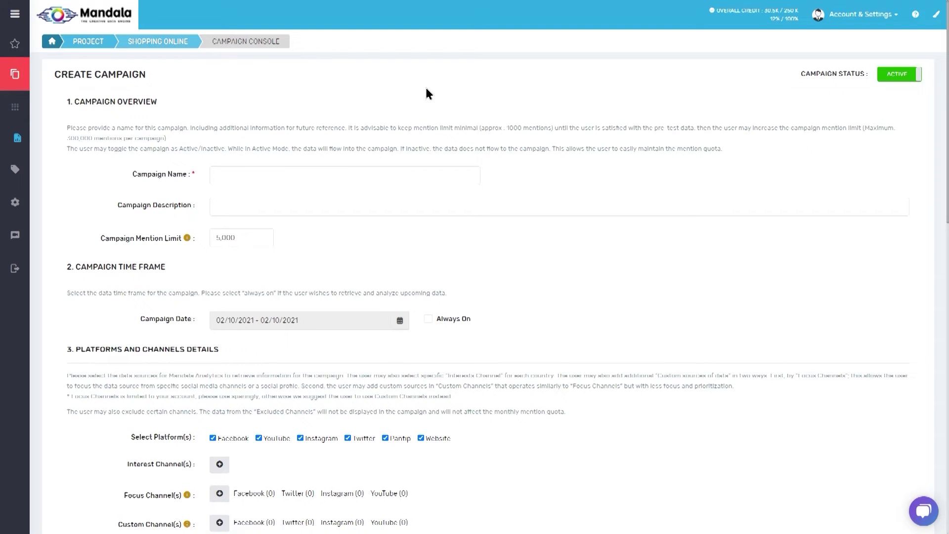
left_click(177, 43)
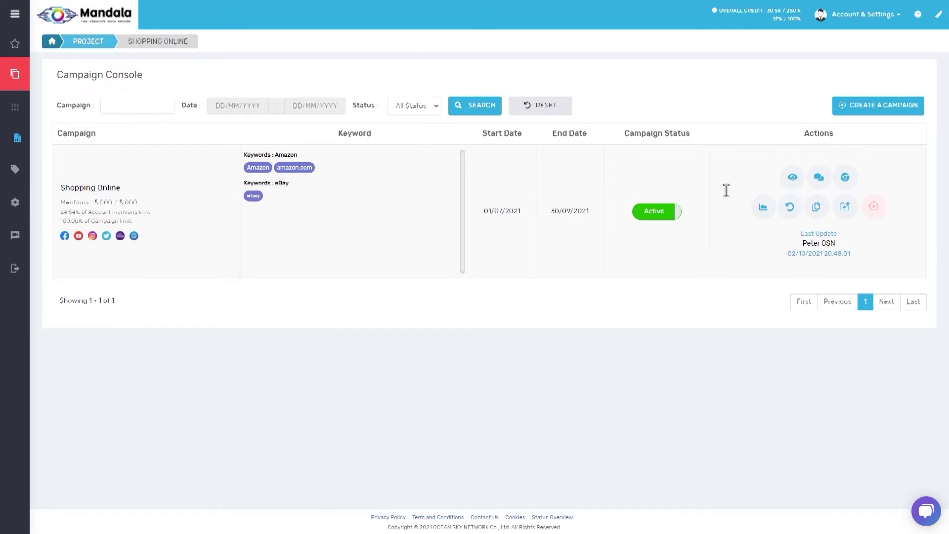
Step: Open the Shopping Online campaign for editing and examine its campaign mention limit
left_click(846, 208)
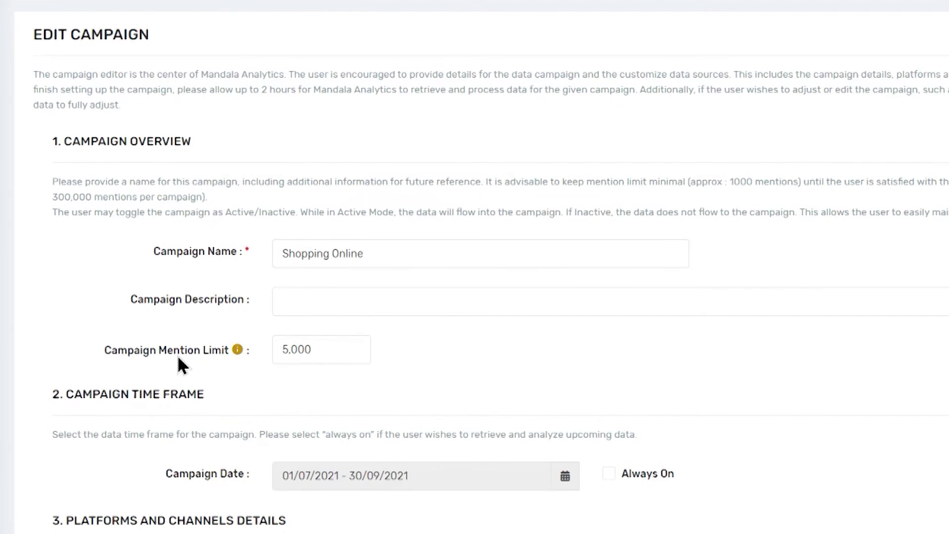
mouse_move(238, 352)
left_click_drag(284, 349, 335, 348)
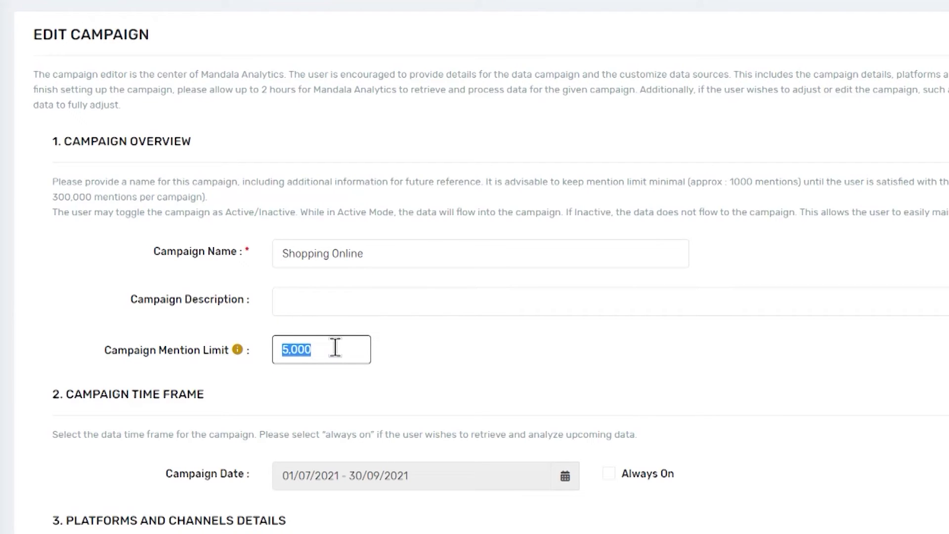
left_click(328, 384)
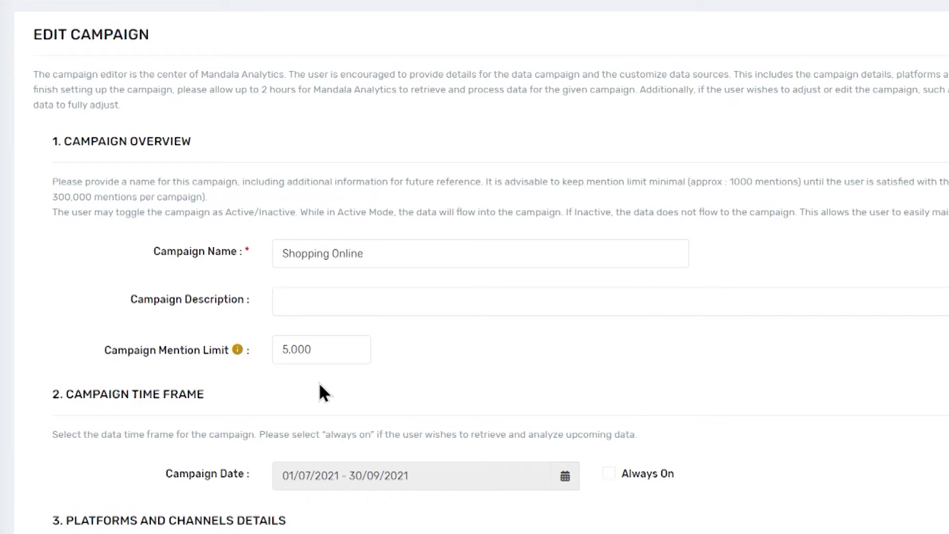
Step: Set the campaign date range to 01/07/2021 - 30/09/2021 and turn on Always On
scroll(275, 377, "down", 8)
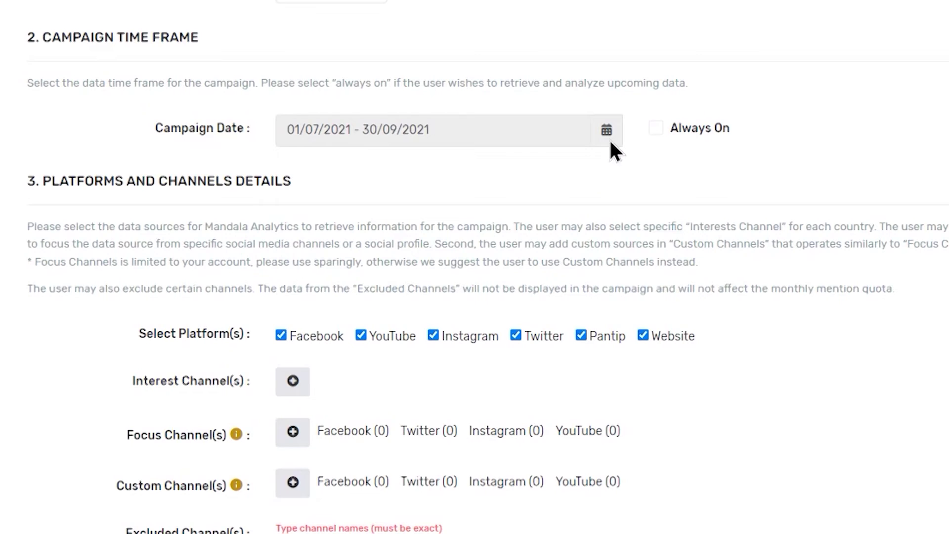
left_click(610, 130)
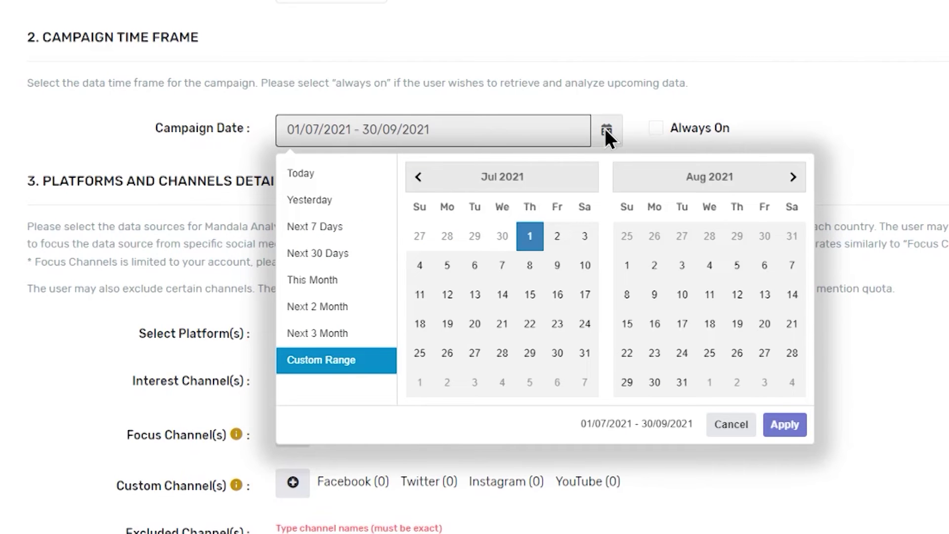
left_click(528, 237)
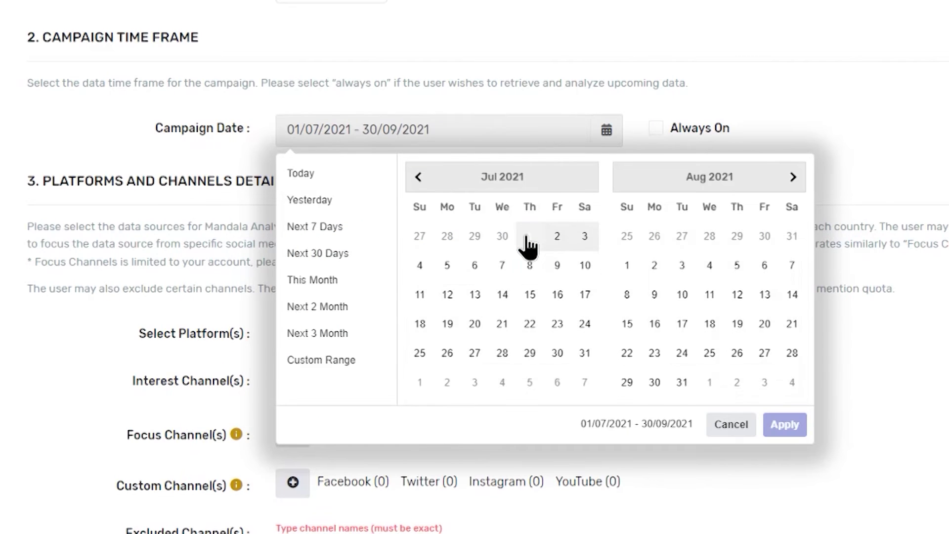
left_click(798, 179)
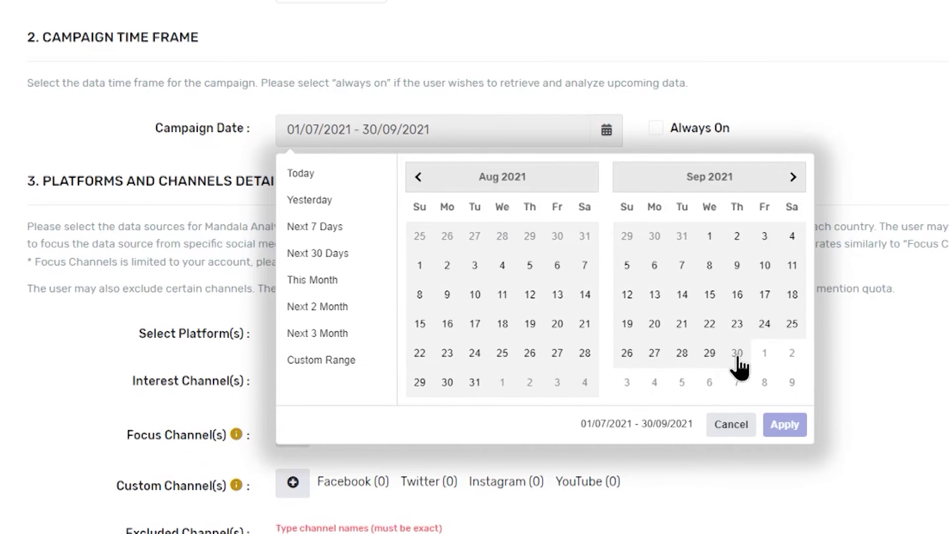
left_click(738, 354)
left_click(785, 424)
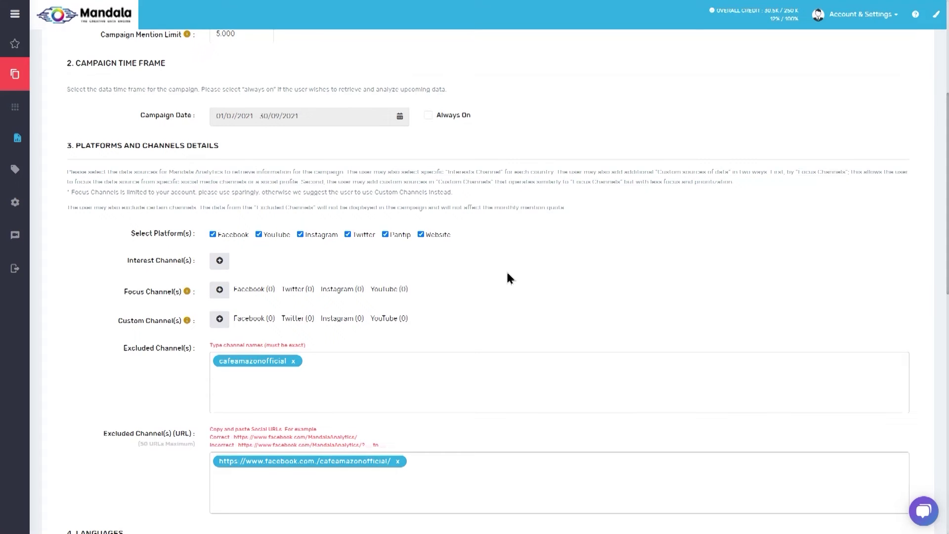
left_click(428, 115)
Step: Open the campaign's interest channels and browse the available interest categories
scroll(331, 118, "down", 1)
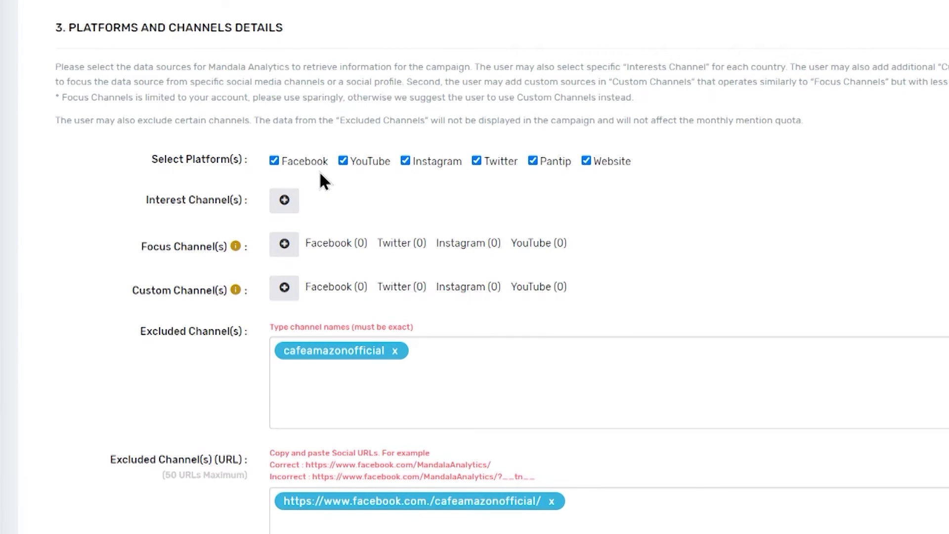
left_click(586, 160)
left_click(285, 200)
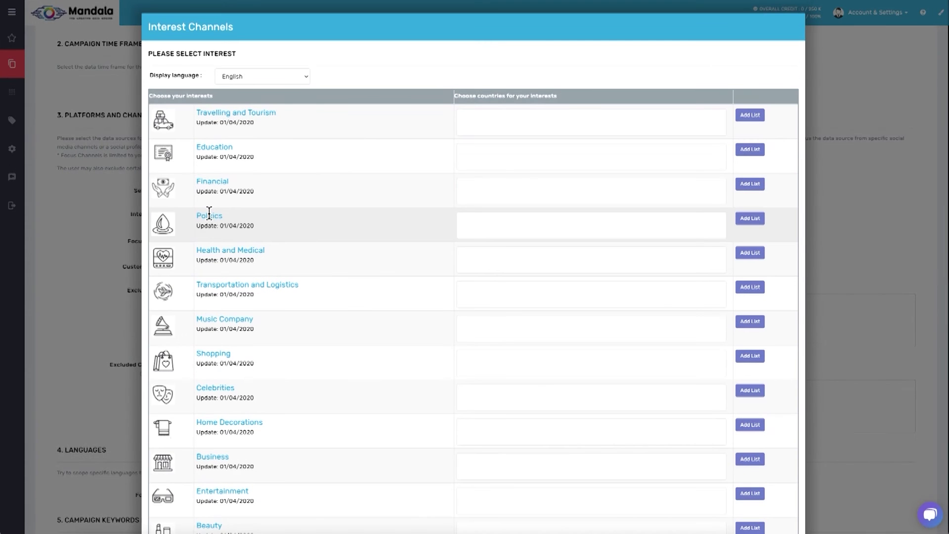
scroll(344, 177, "down", 2)
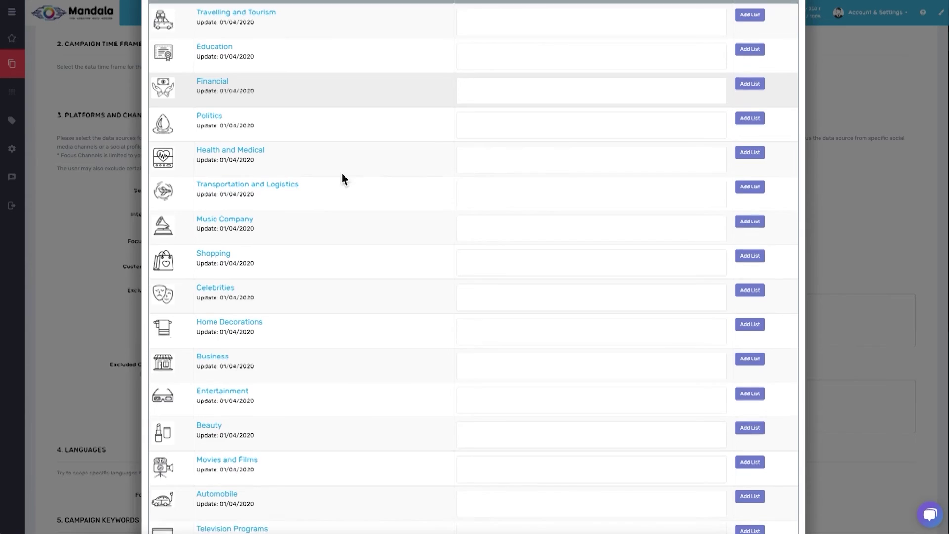
scroll(343, 175, "down", 8)
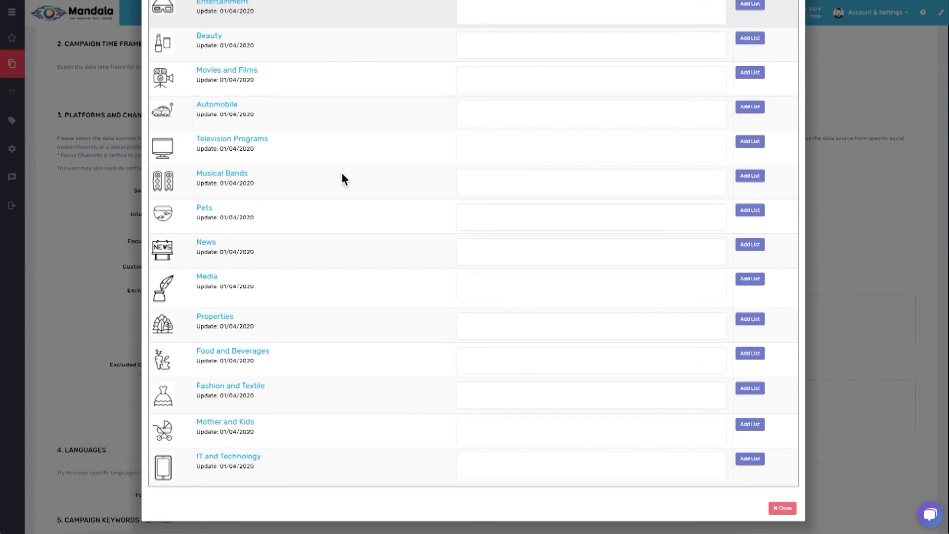
scroll(342, 175, "up", 4)
scroll(342, 174, "up", 2)
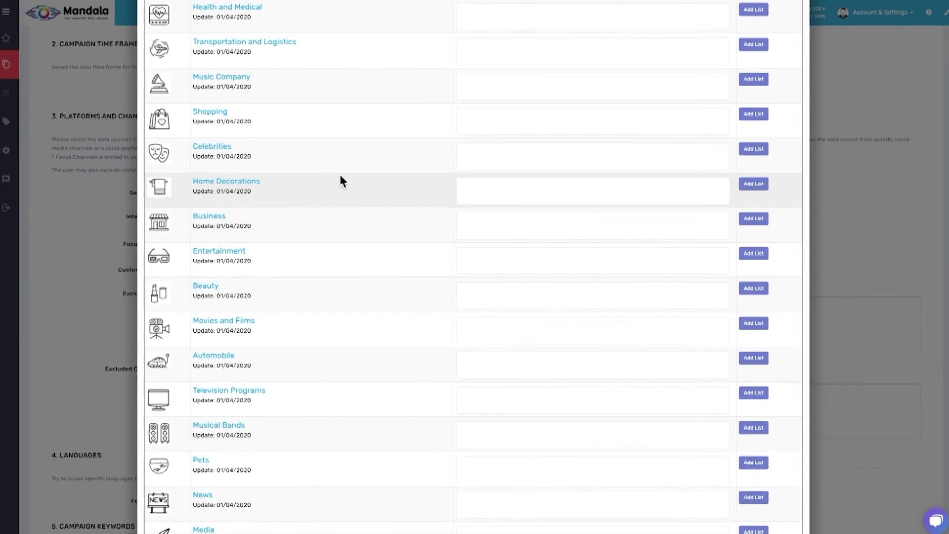
Step: Add the Shopping interest for United States and Japan to the list and close the interest channels
left_click(492, 126)
type("uni")
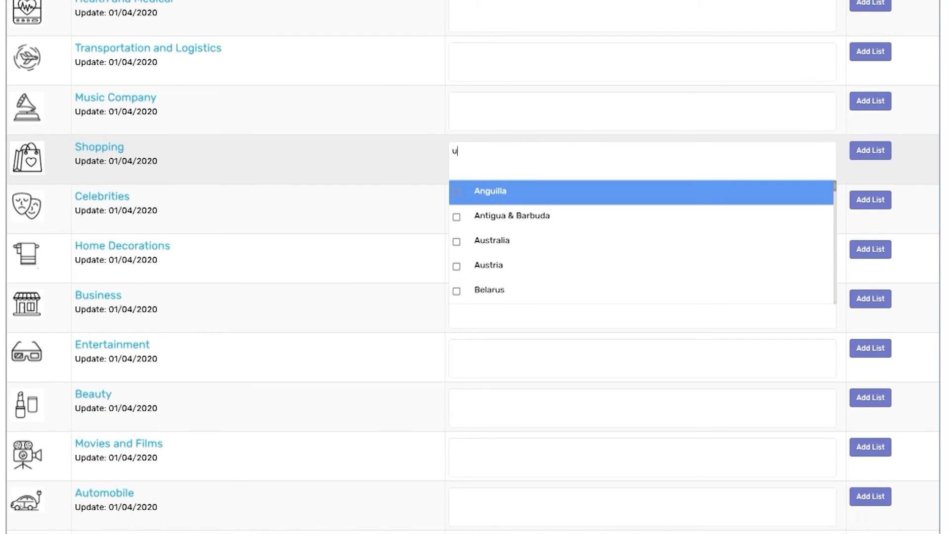
left_click(524, 274)
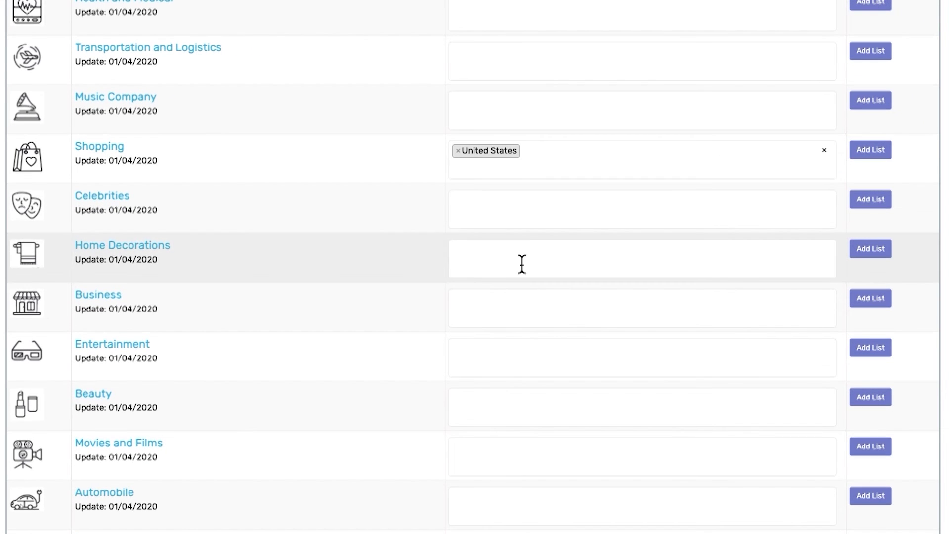
left_click(561, 152)
type("Japan")
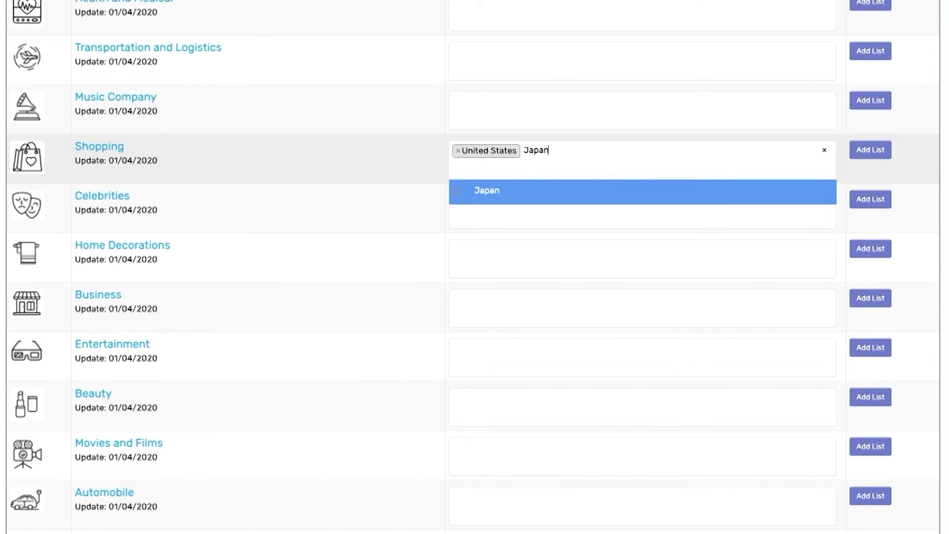
left_click(533, 190)
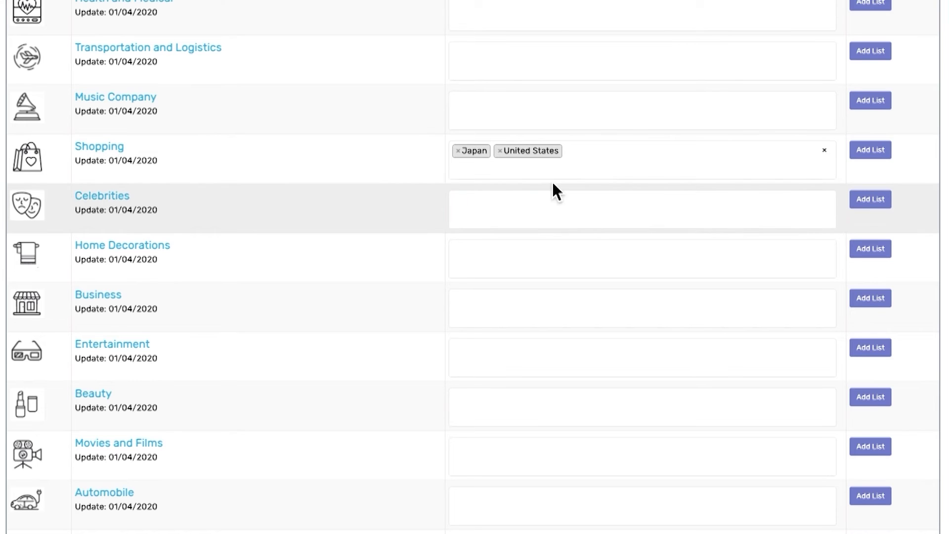
left_click(868, 154)
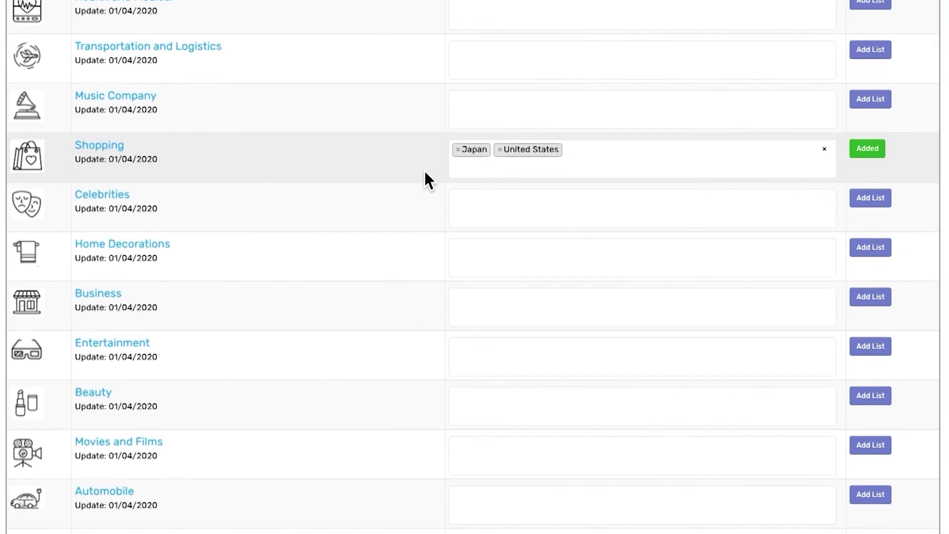
scroll(435, 198, "down", 7)
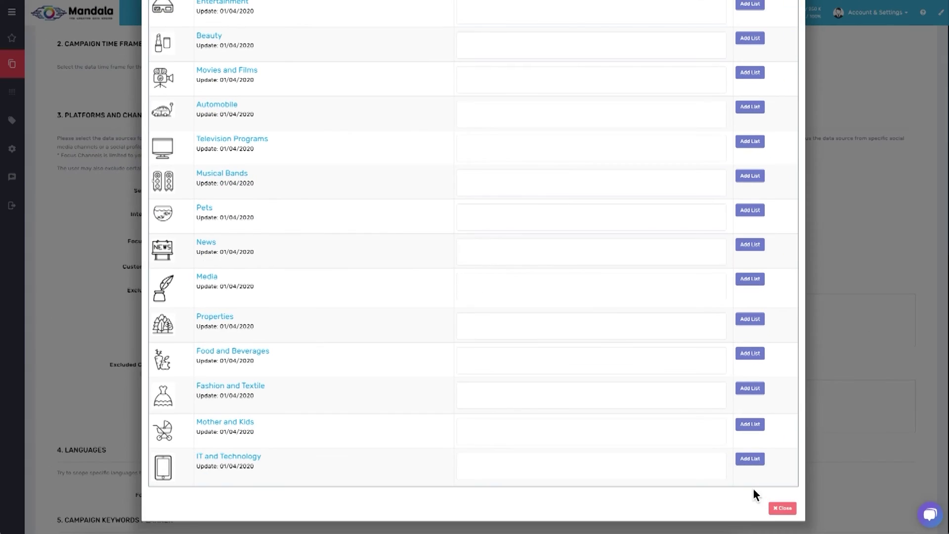
left_click(779, 509)
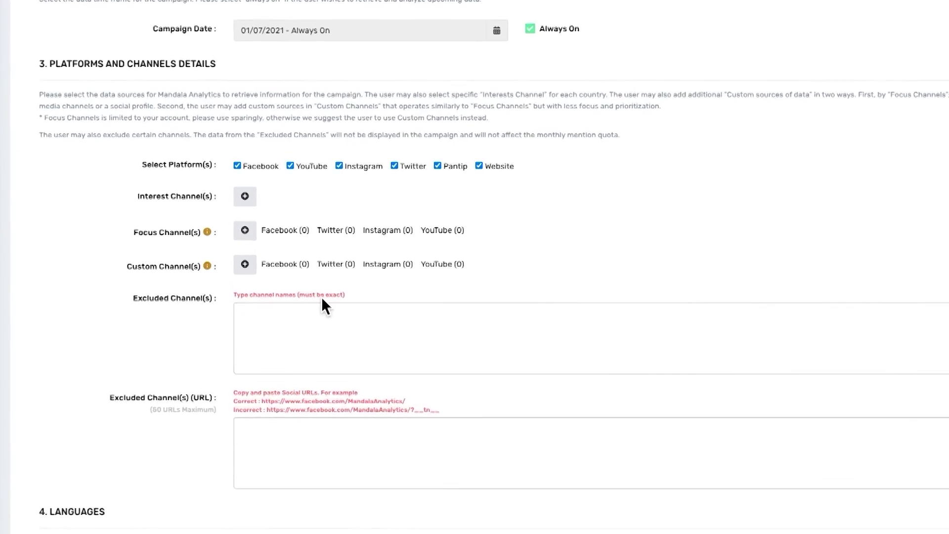
Step: Read the tips on focus and custom channels, and open and close the focus channel allocation
mouse_move(208, 232)
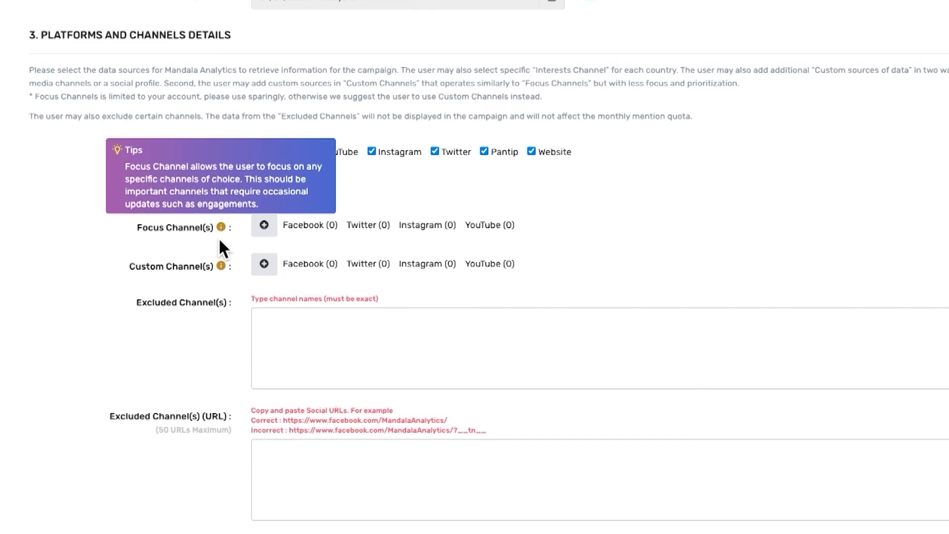
mouse_move(220, 266)
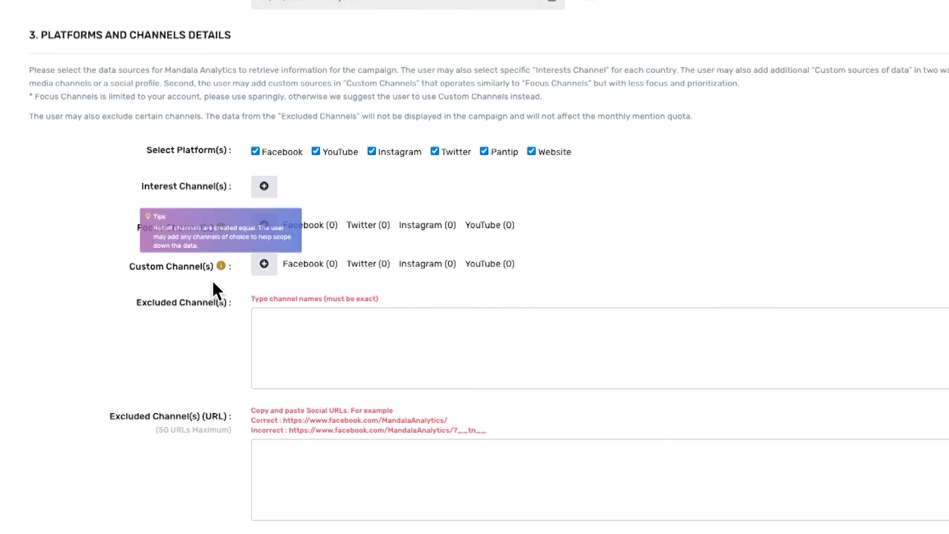
left_click(220, 238)
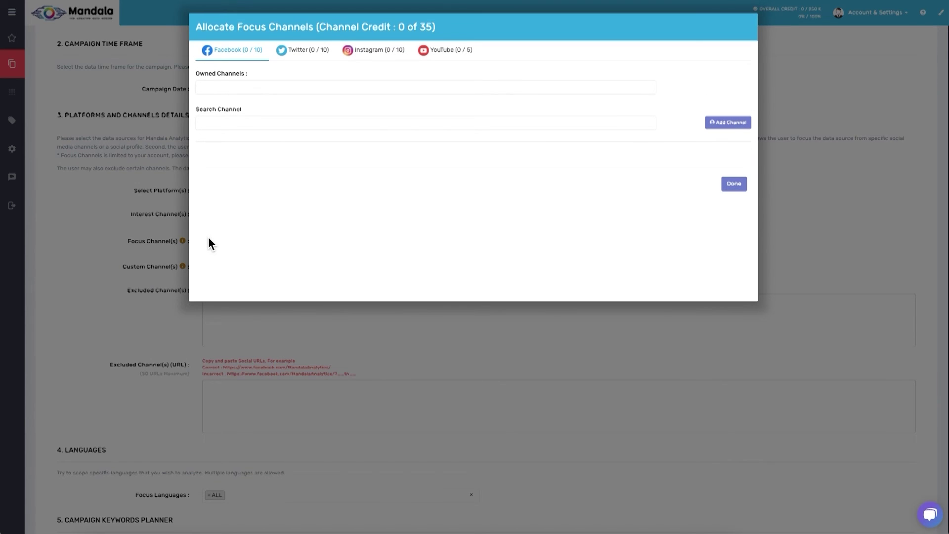
left_click(735, 183)
Step: Connect the Instagram social account, continuing with the previously linked Facebook login
left_click(853, 24)
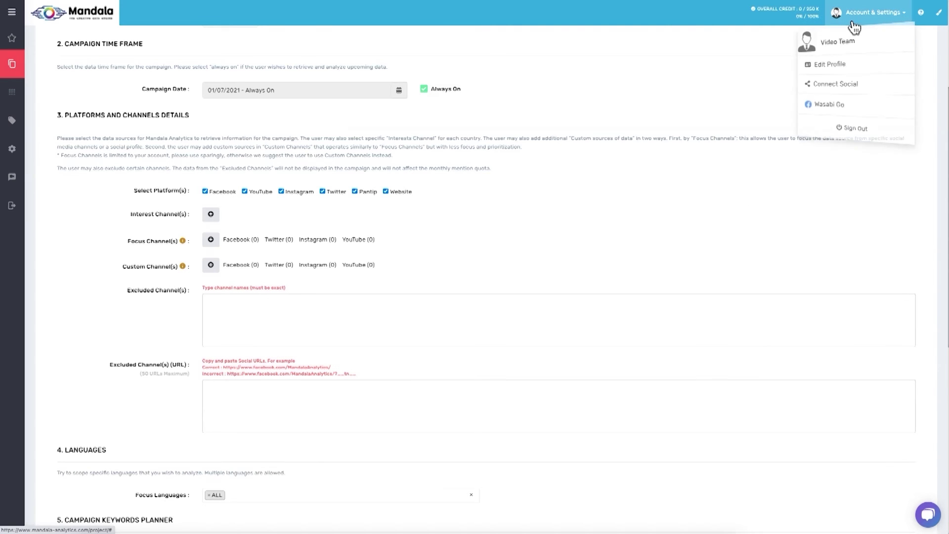
left_click(881, 92)
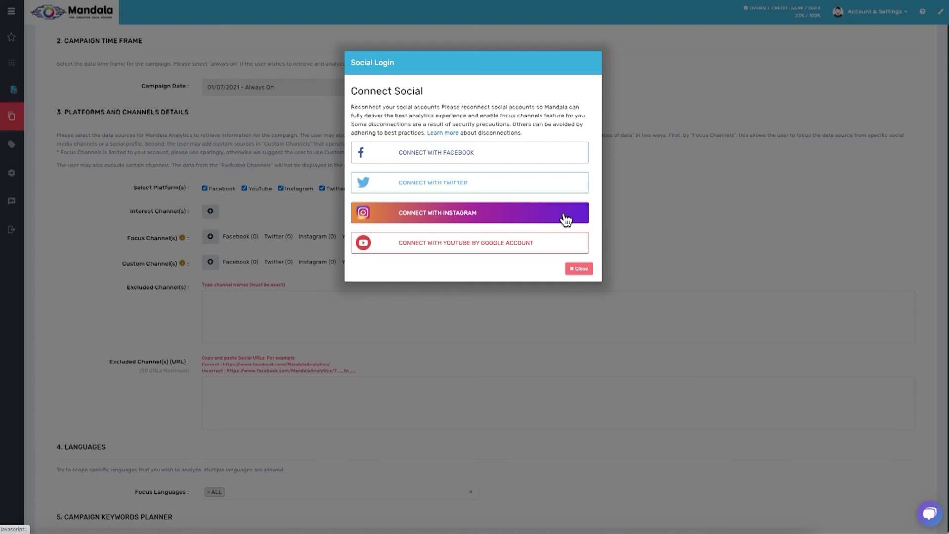
left_click(564, 215)
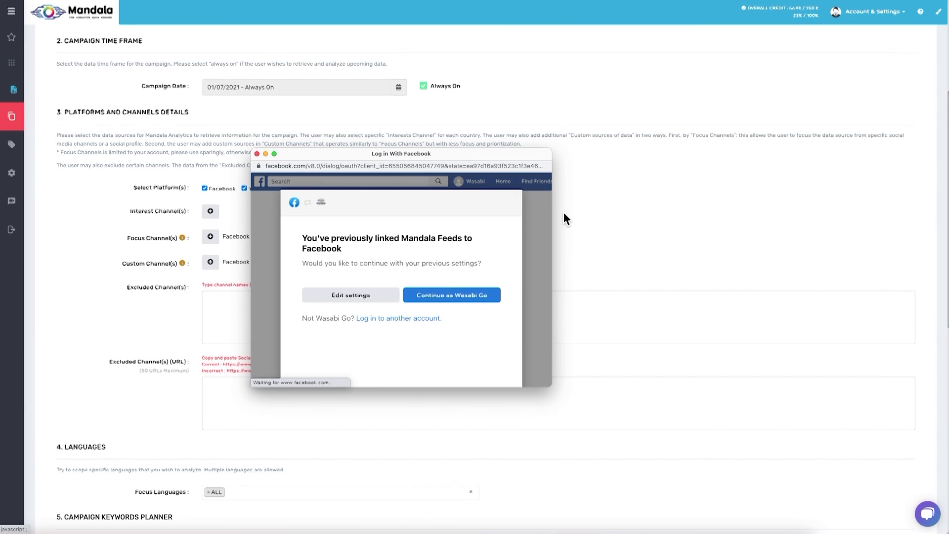
left_click(494, 297)
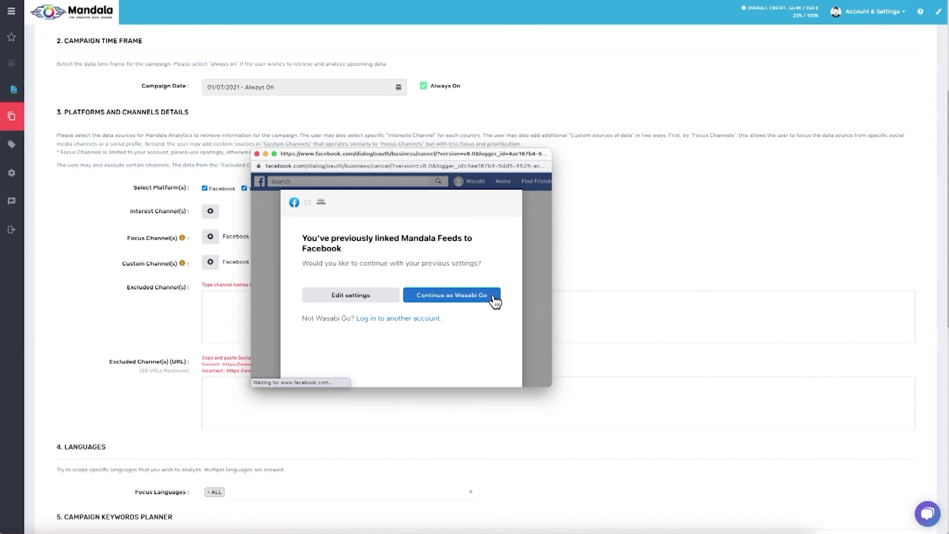
Step: Search Instagram for "ebay" and "amazon" and add both results as focus channels
left_click(210, 237)
left_click(374, 50)
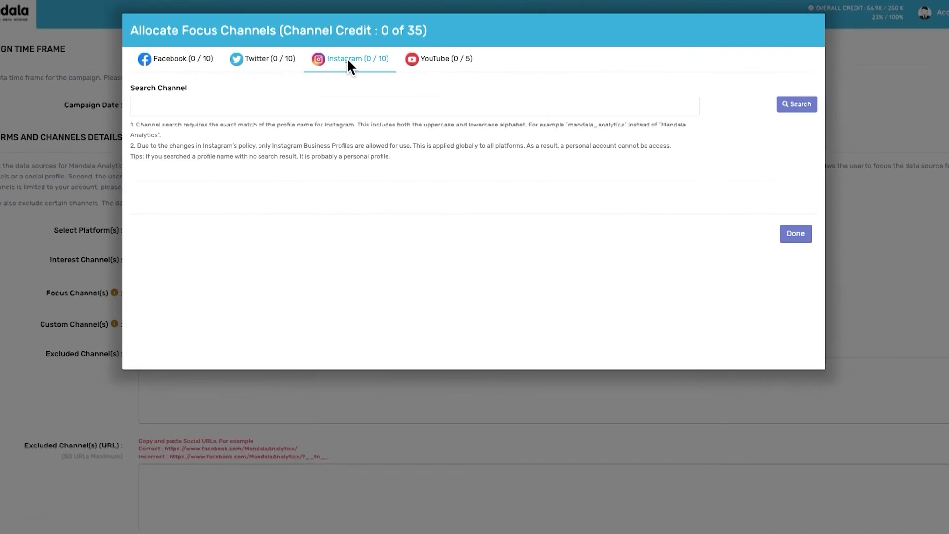
left_click(327, 105)
type("ebay")
left_click(808, 106)
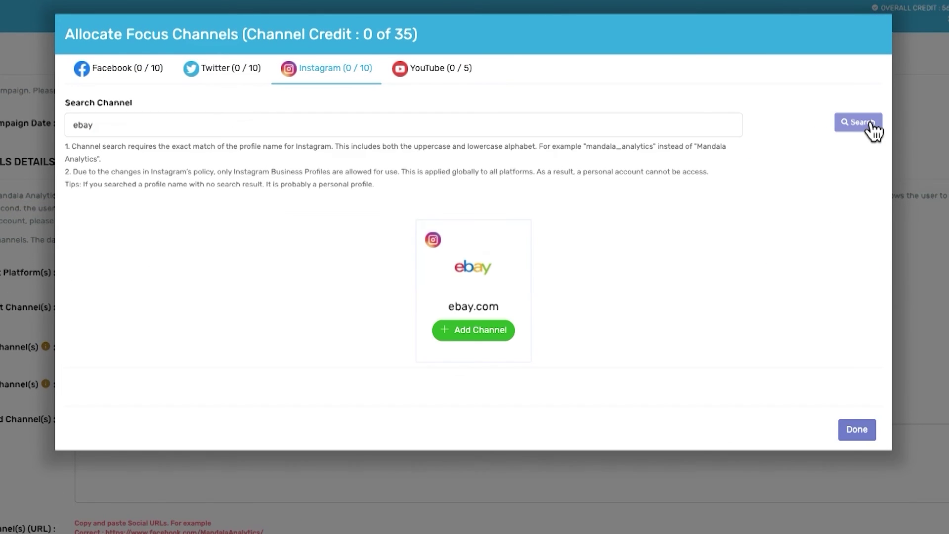
left_click(447, 335)
left_click(264, 127)
type("amazon")
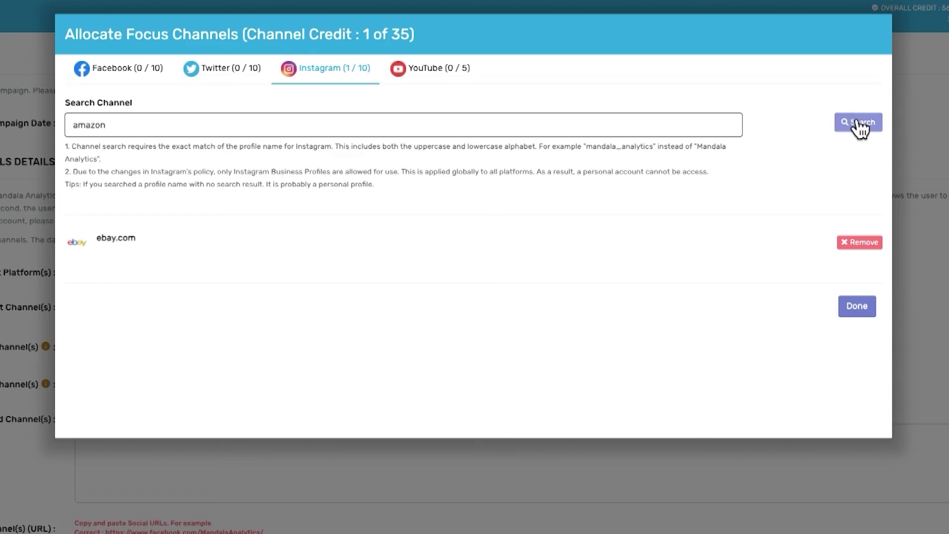
left_click(861, 127)
left_click(498, 334)
Step: Add the Facebook pages eBay and Amazon.com as focus channels and finish the allocation
left_click(126, 69)
left_click(138, 173)
type("ebay")
left_click(176, 218)
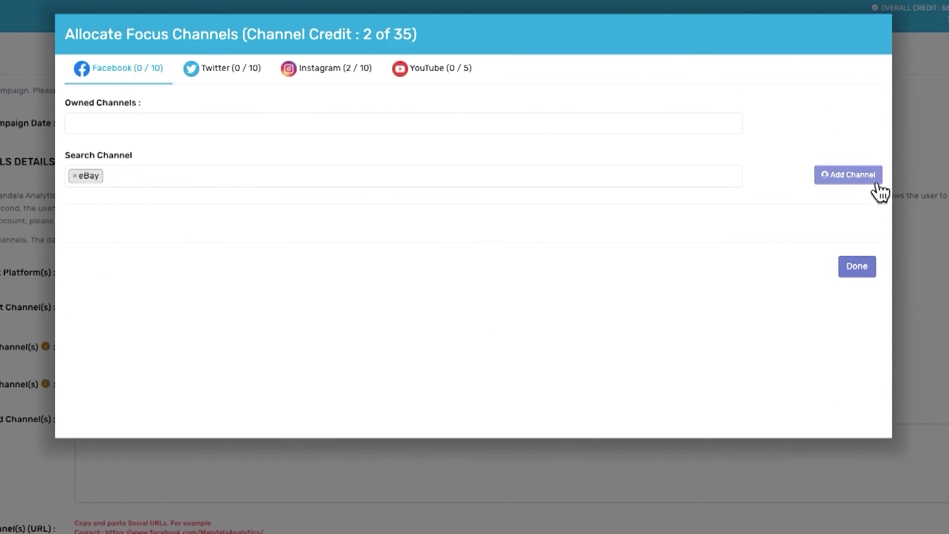
left_click(877, 184)
left_click(179, 179)
type("amazon.com")
left_click(176, 201)
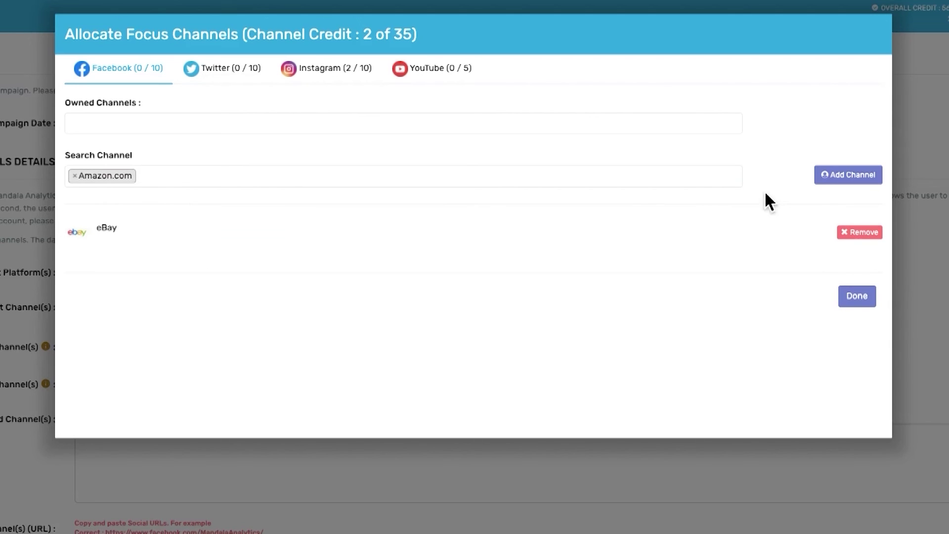
left_click(839, 181)
left_click(857, 325)
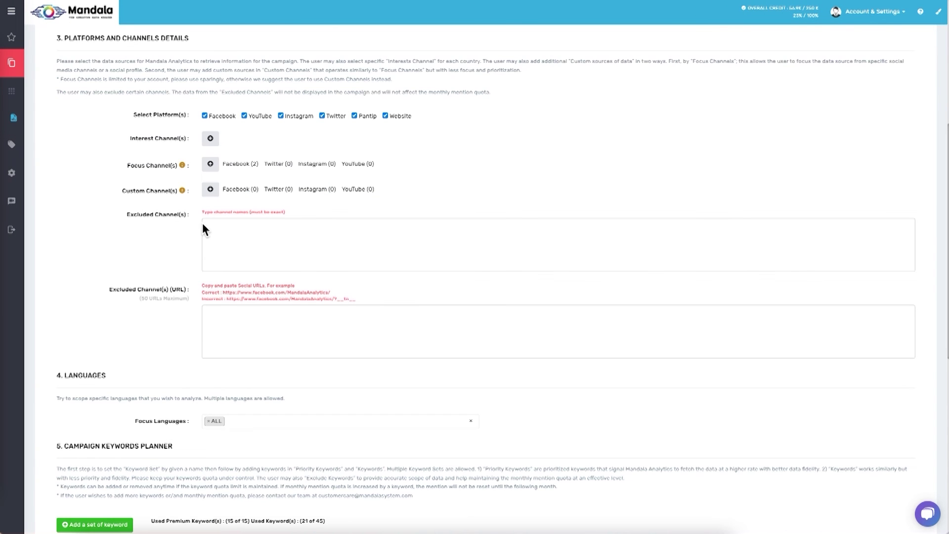
left_click(214, 225)
type("cafeamazonofficial")
key("Return")
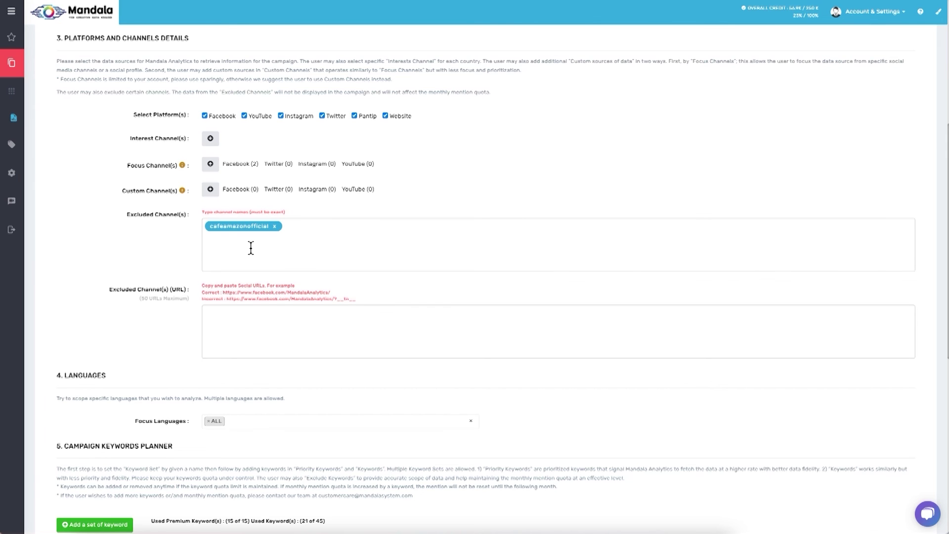
left_click(253, 318)
type("https://www.facebook.com./cafeamazonofficial/")
key("Return")
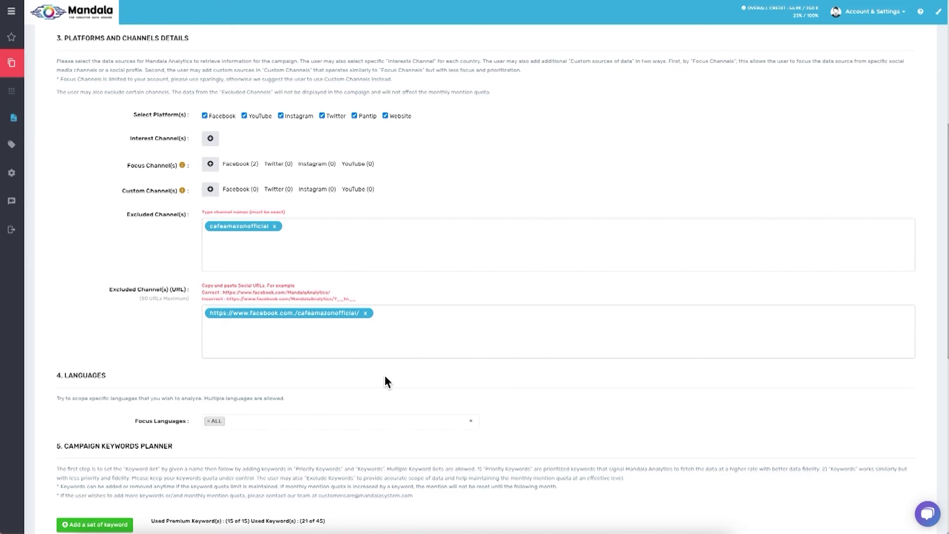
Step: Save the campaign settings and view the Data Timeline in the Shopping Online campaign's social listening analytics
scroll(385, 375, "down", 7)
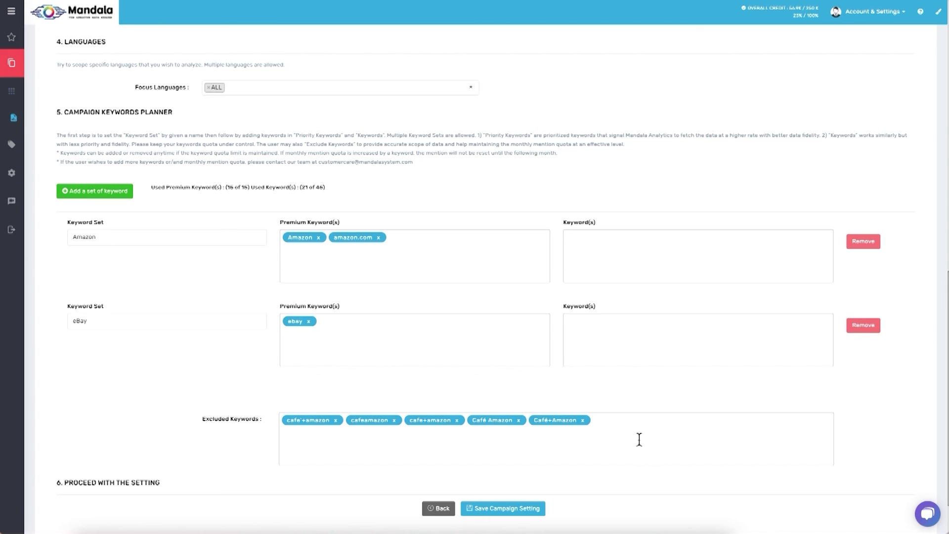
left_click(522, 513)
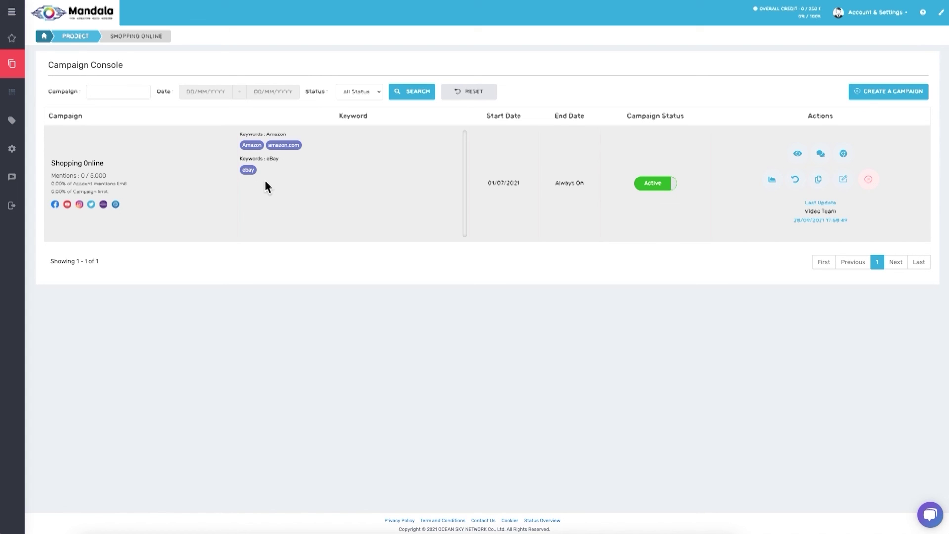
left_click(798, 155)
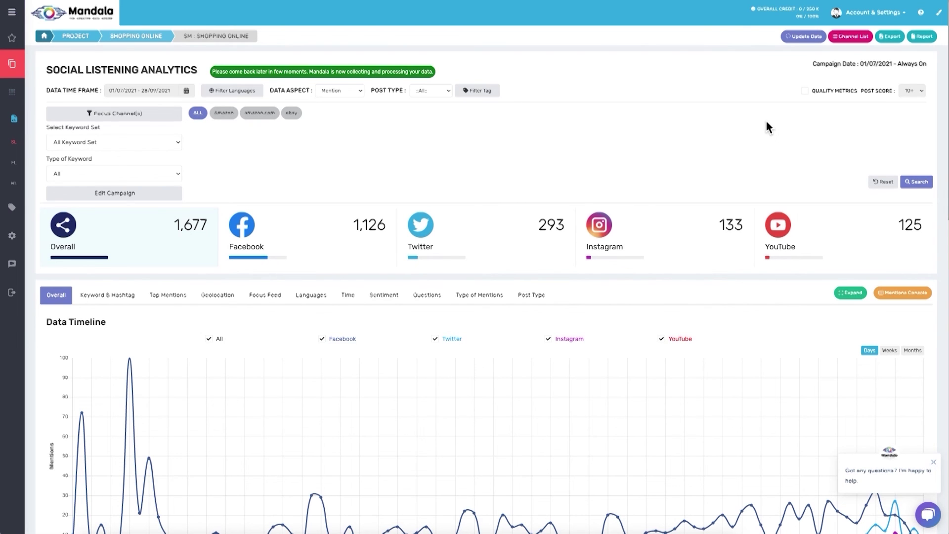
scroll(768, 127, "down", 3)
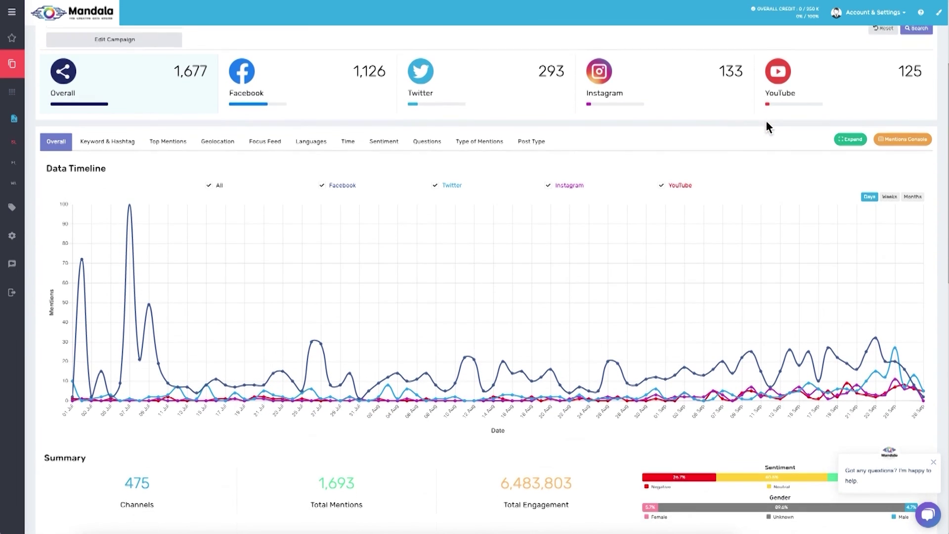